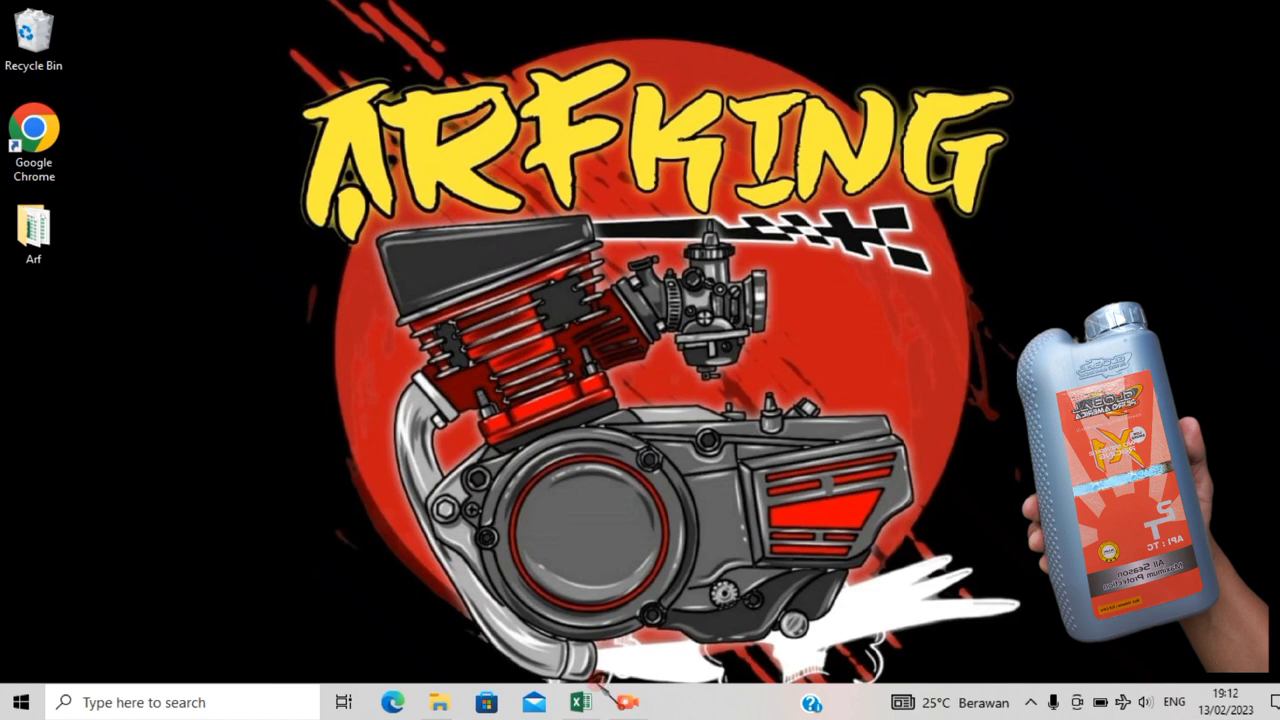
# - Switch to the oil temp workbook in Excel and open the GPA ESTER sheet
pyautogui.moveTo(590, 706)
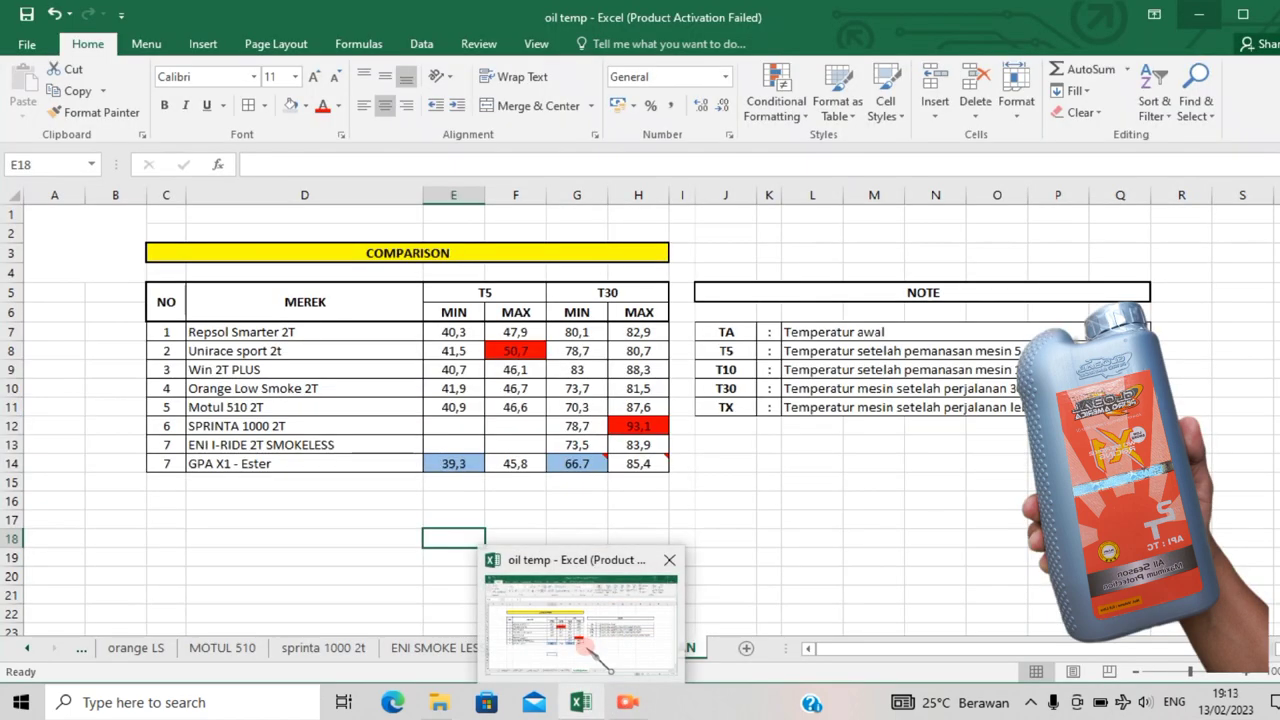
pyautogui.click(586, 643)
pyautogui.click(581, 702)
pyautogui.click(581, 702)
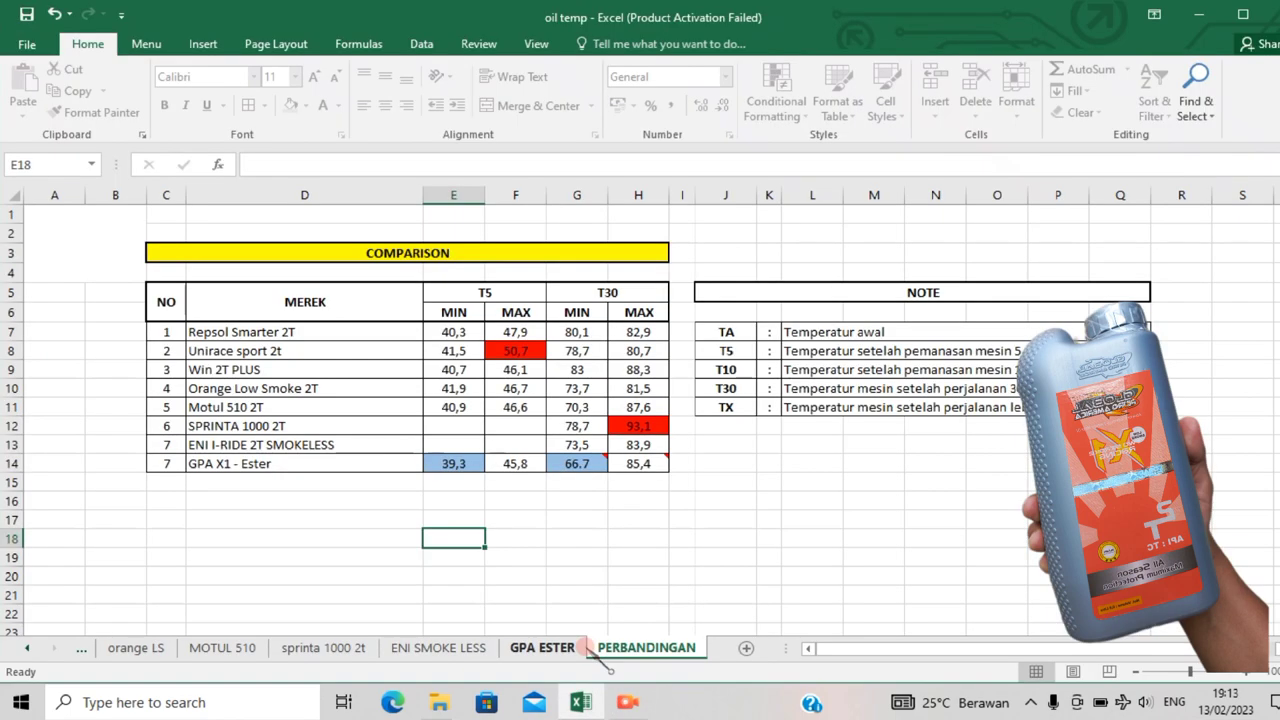
pyautogui.click(568, 650)
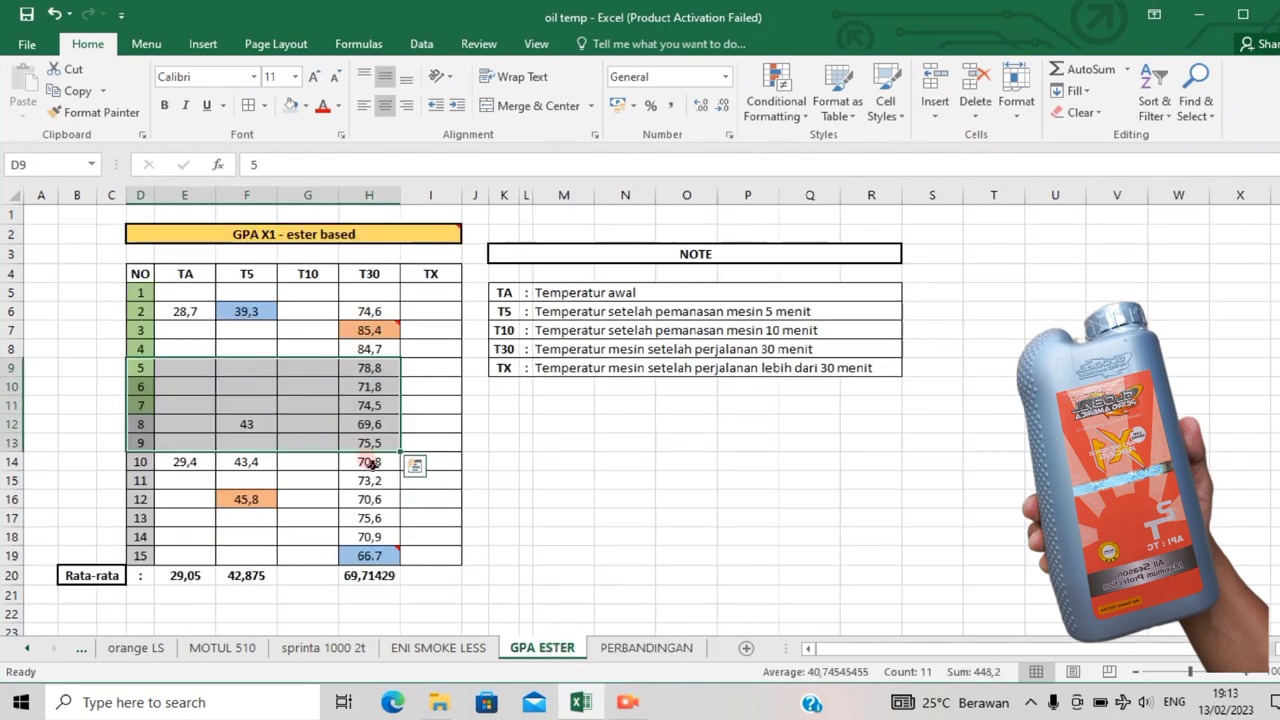
# - Select run numbers 2 to 5 in the NO column of the GPA X1 table to review that group
pyautogui.click(148, 366)
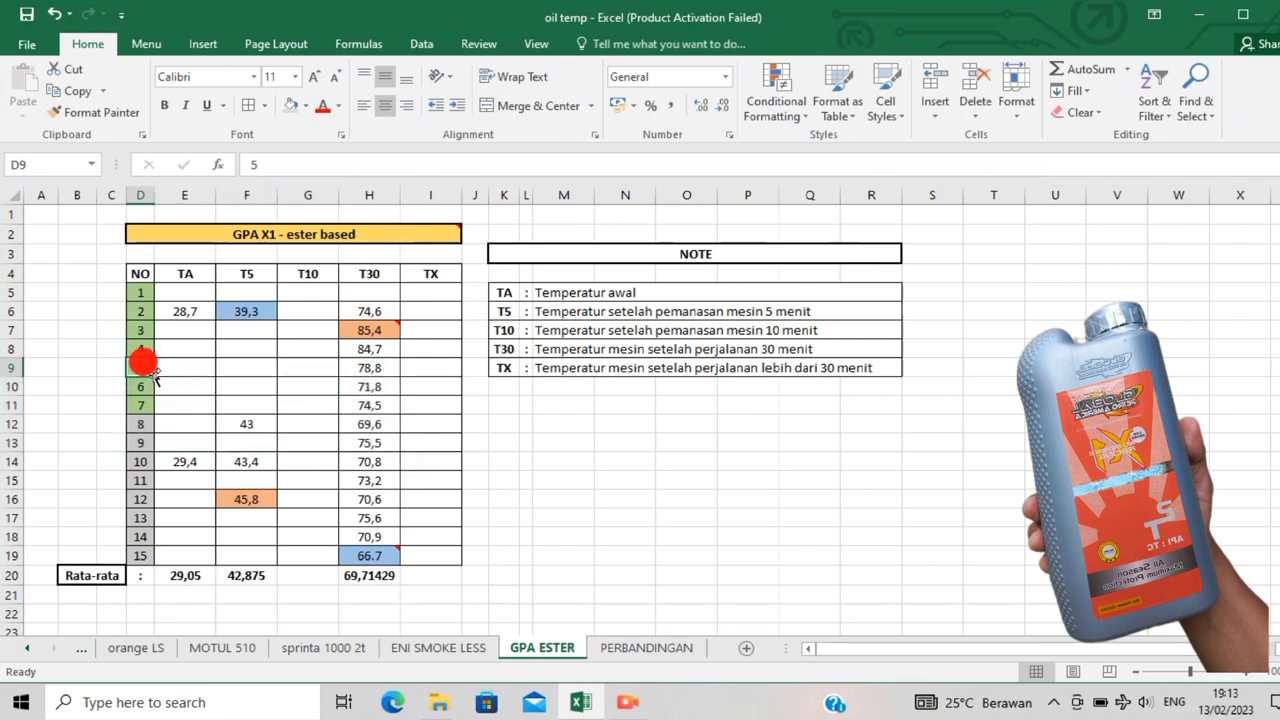
pyautogui.hotkey('shift', 'Up')
pyautogui.hotkey('shift', 'Up')
pyautogui.hotkey('shift', 'Up')
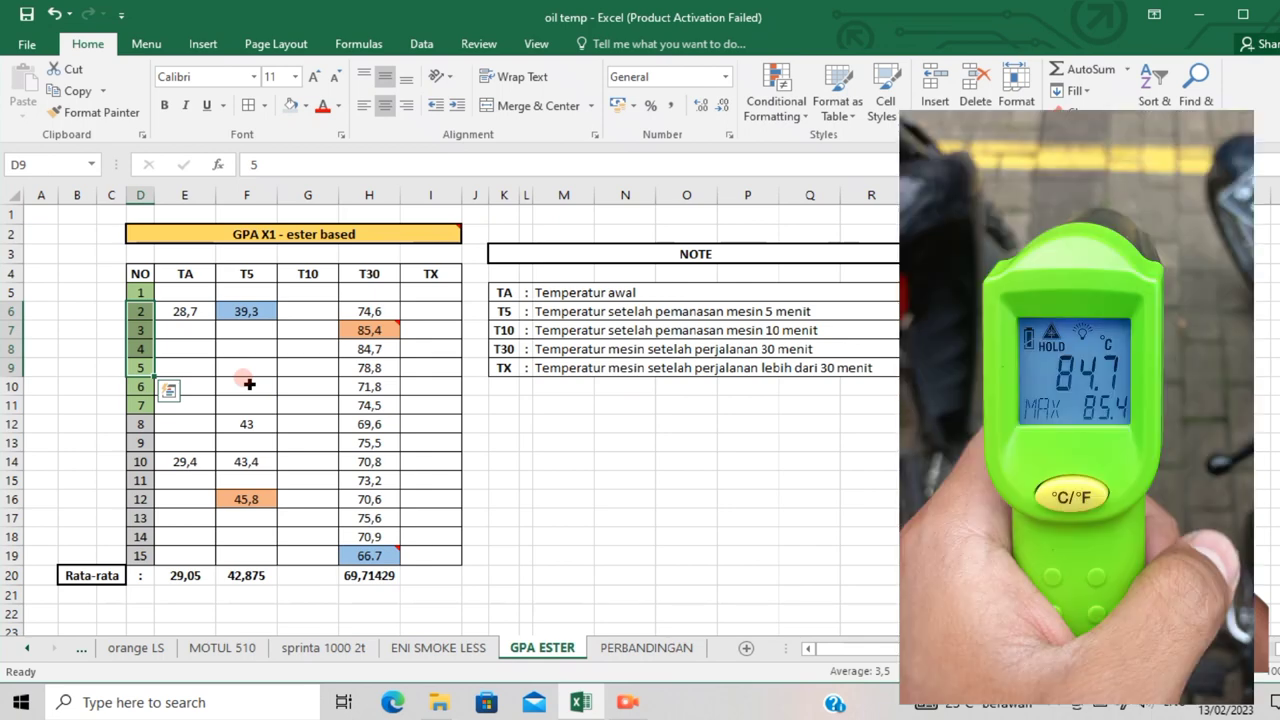
# - Fill run numbers 6 to 15 in the NO column of the GPA X1 table with blue
pyautogui.click(139, 379)
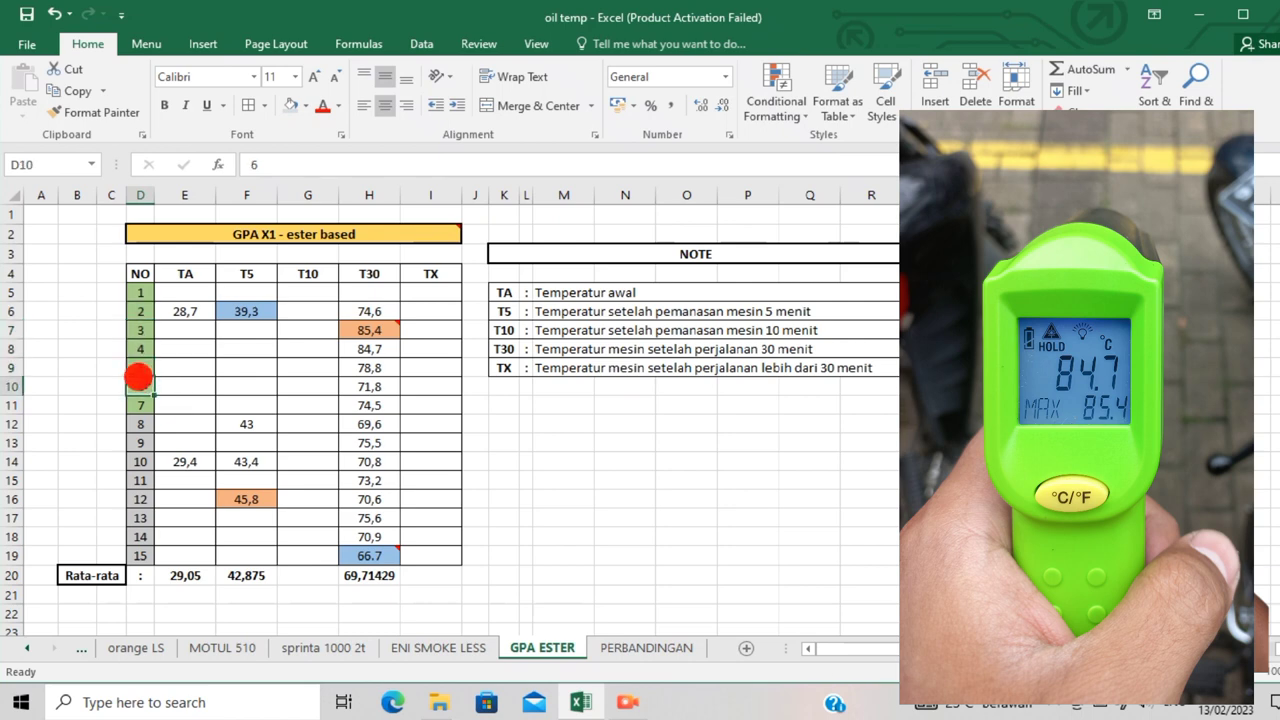
pyautogui.moveTo(139, 377)
pyautogui.mouseDown()
pyautogui.moveTo(140, 424)
pyautogui.moveTo(172, 489)
pyautogui.moveTo(140, 528)
pyautogui.moveTo(140, 556)
pyautogui.moveTo(143, 383)
pyautogui.mouseUp()
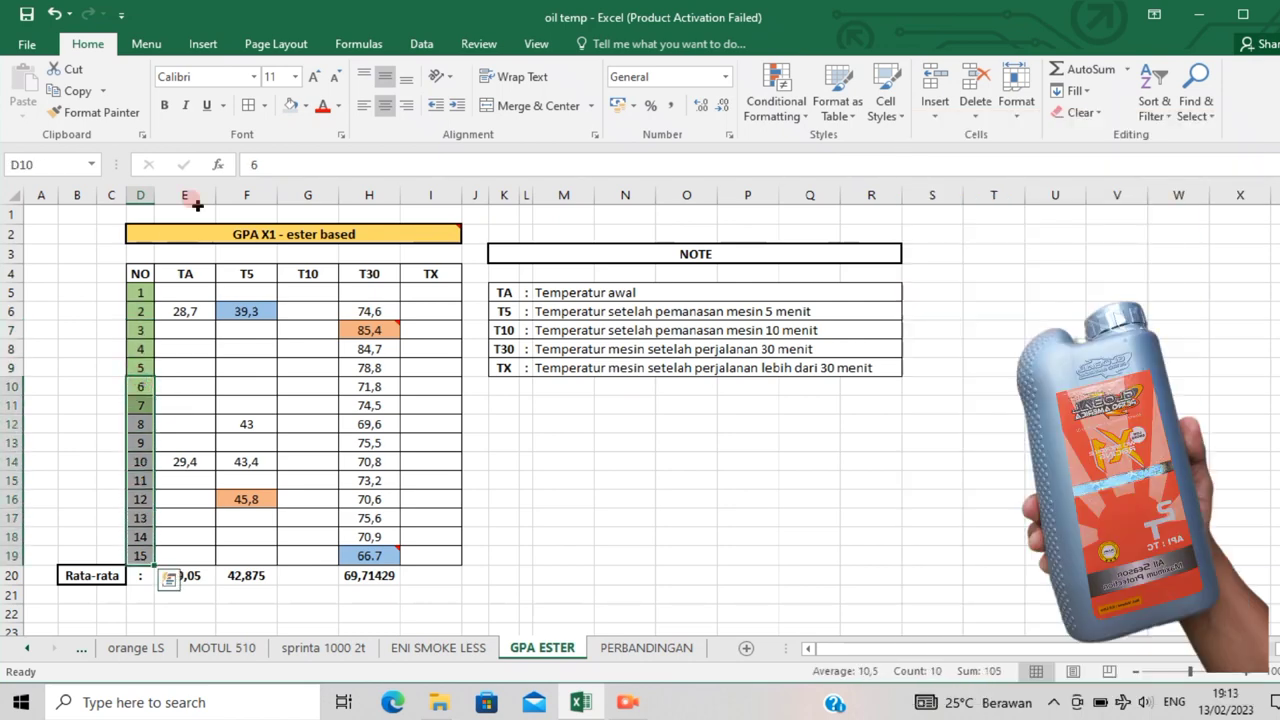
pyautogui.click(305, 105)
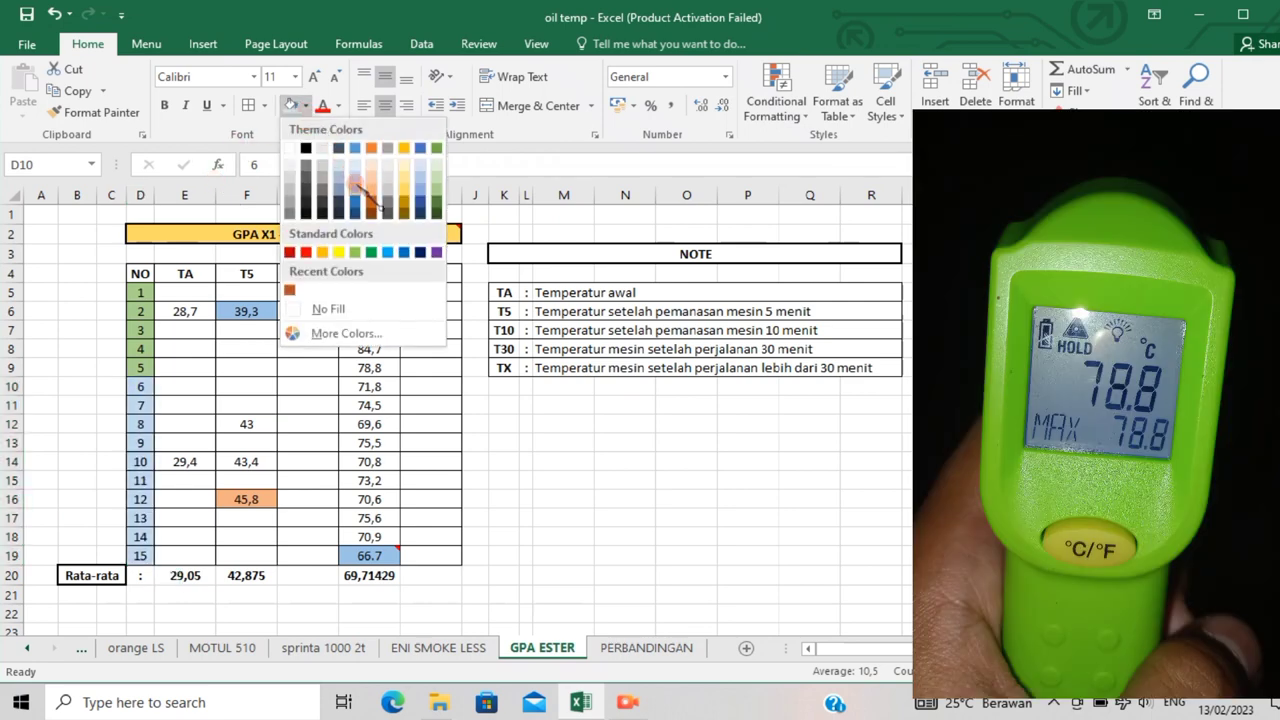
pyautogui.click(343, 167)
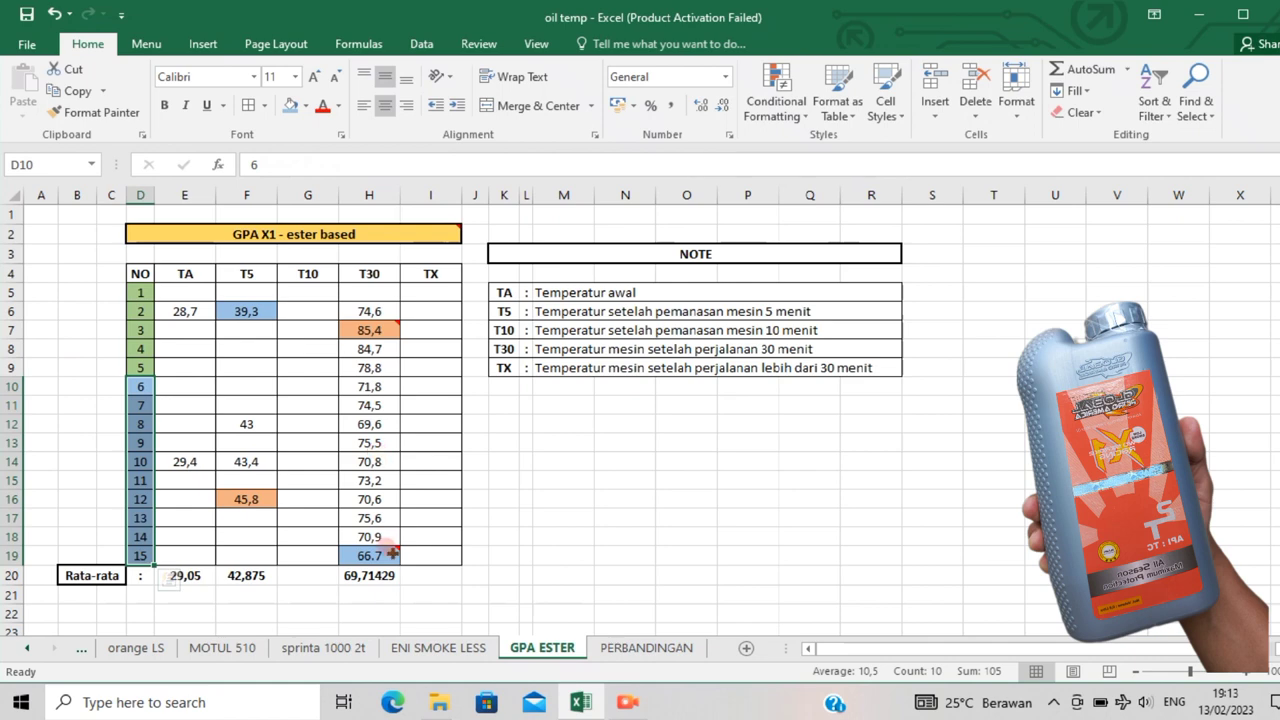
# - Examine the T30 temperature of run 15 and read the comment attached to it
pyautogui.click(385, 549)
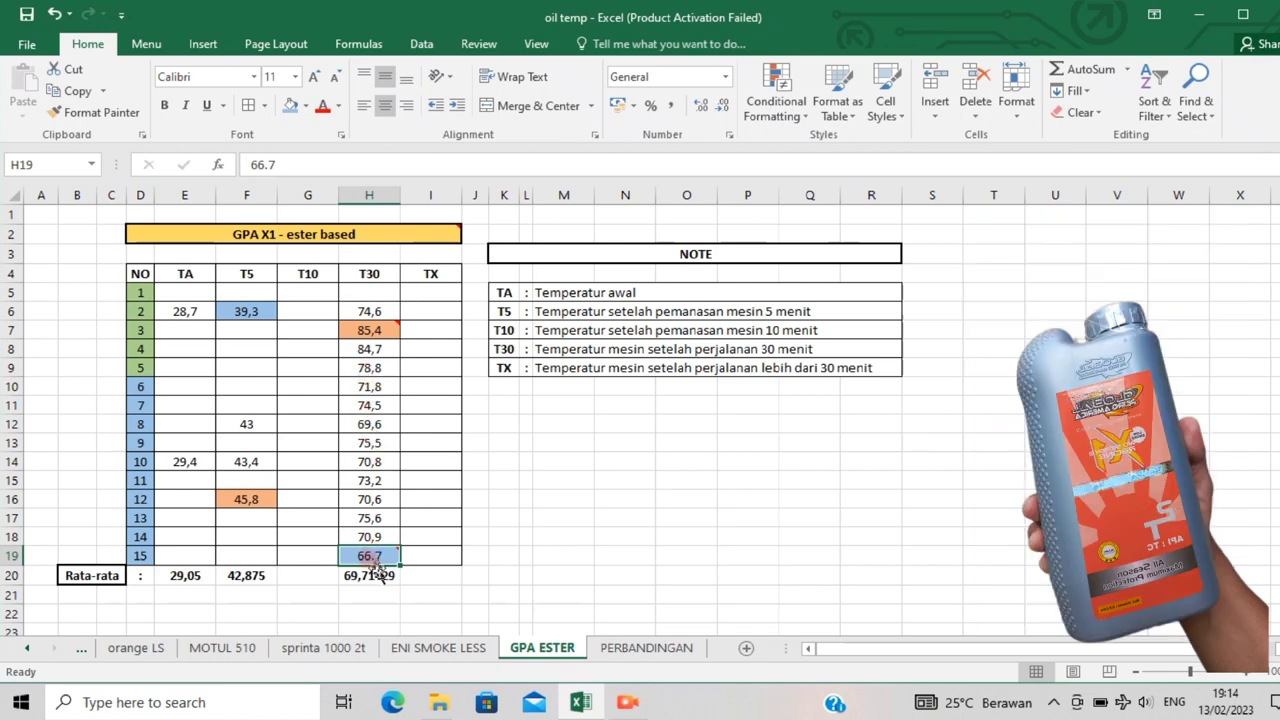
pyautogui.moveTo(370, 560)
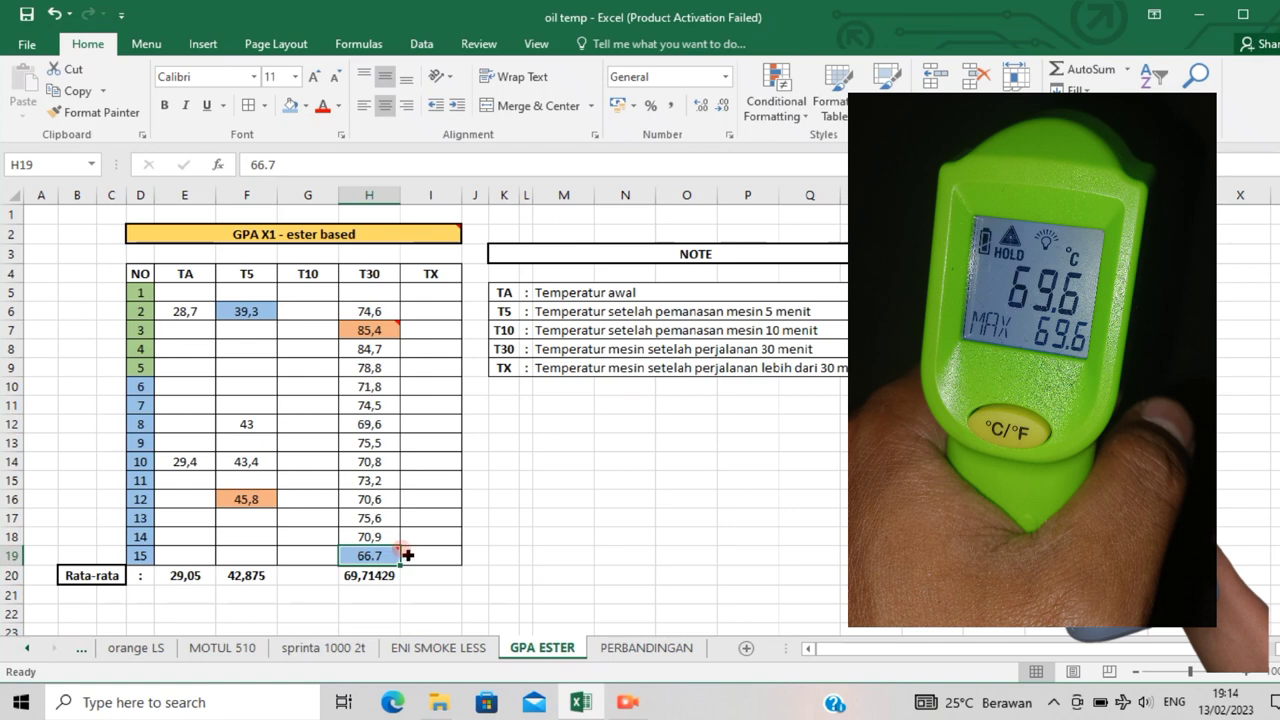
pyautogui.click(403, 552)
pyautogui.moveTo(372, 554)
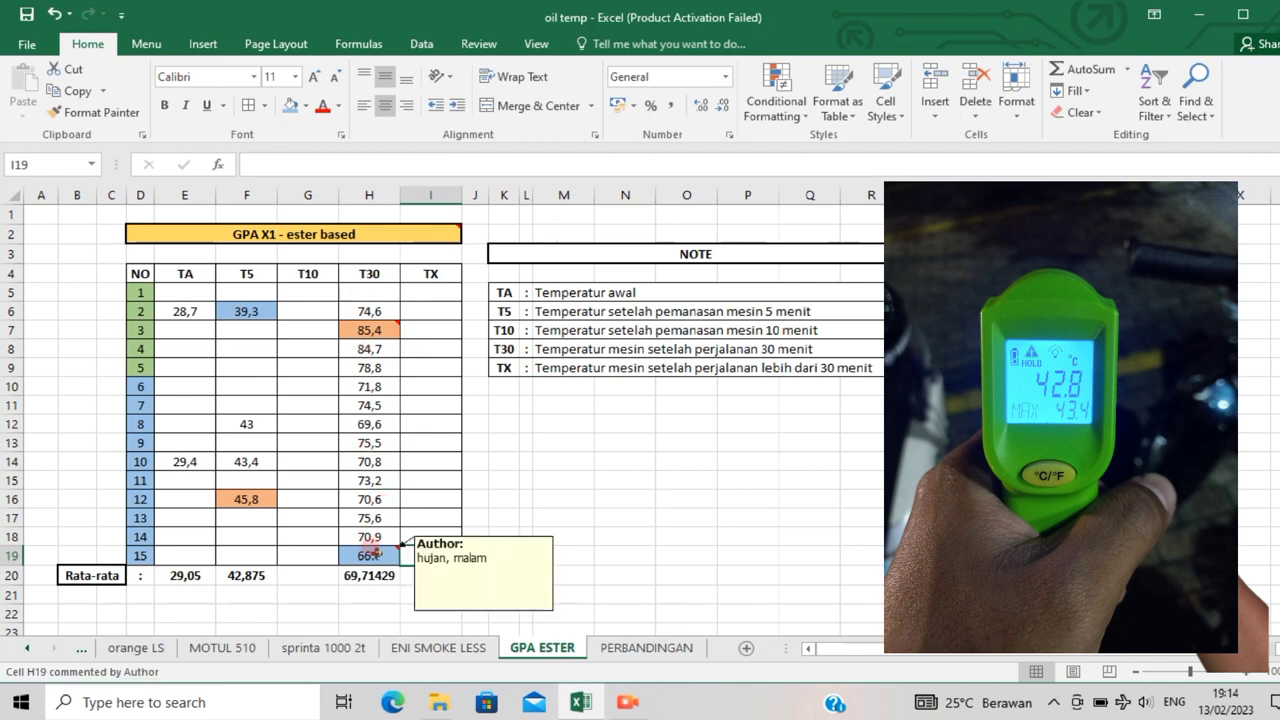
pyautogui.click(369, 545)
# - Review the highlighted T5 and T30 temperatures of GPA X1 and the T30 average in the Rata-rata row
pyautogui.click(283, 424)
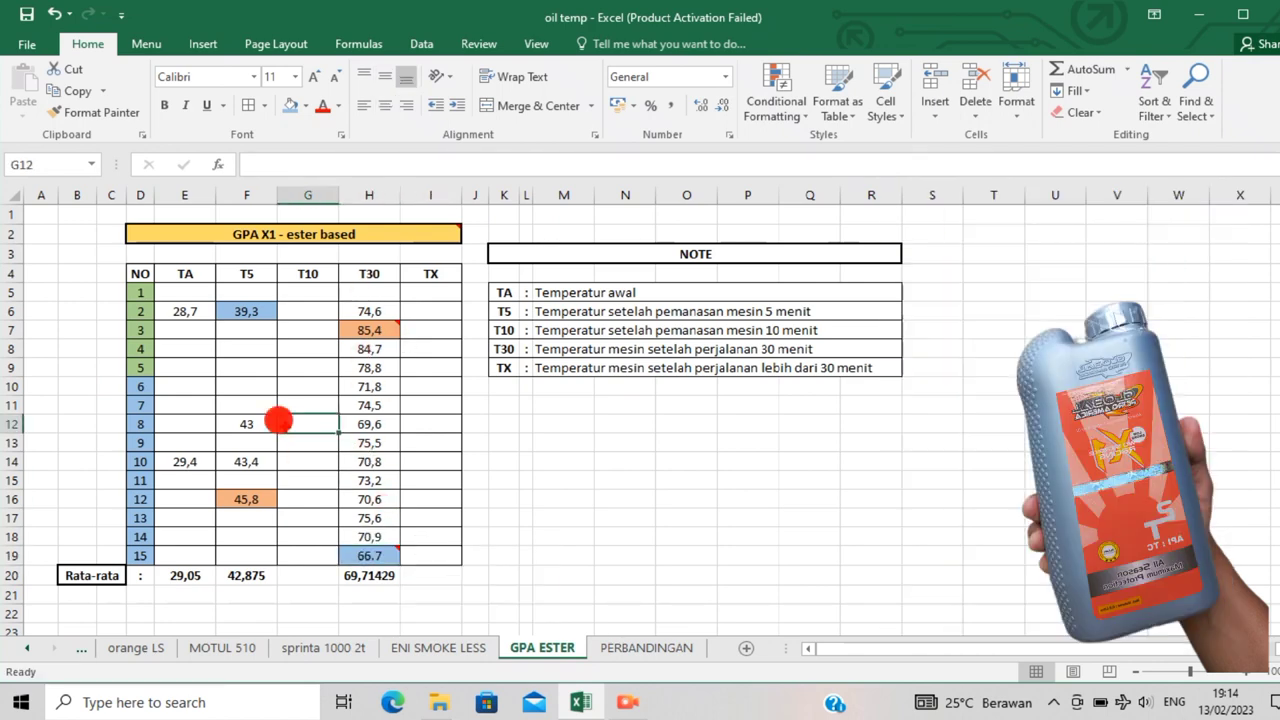
pyautogui.click(350, 290)
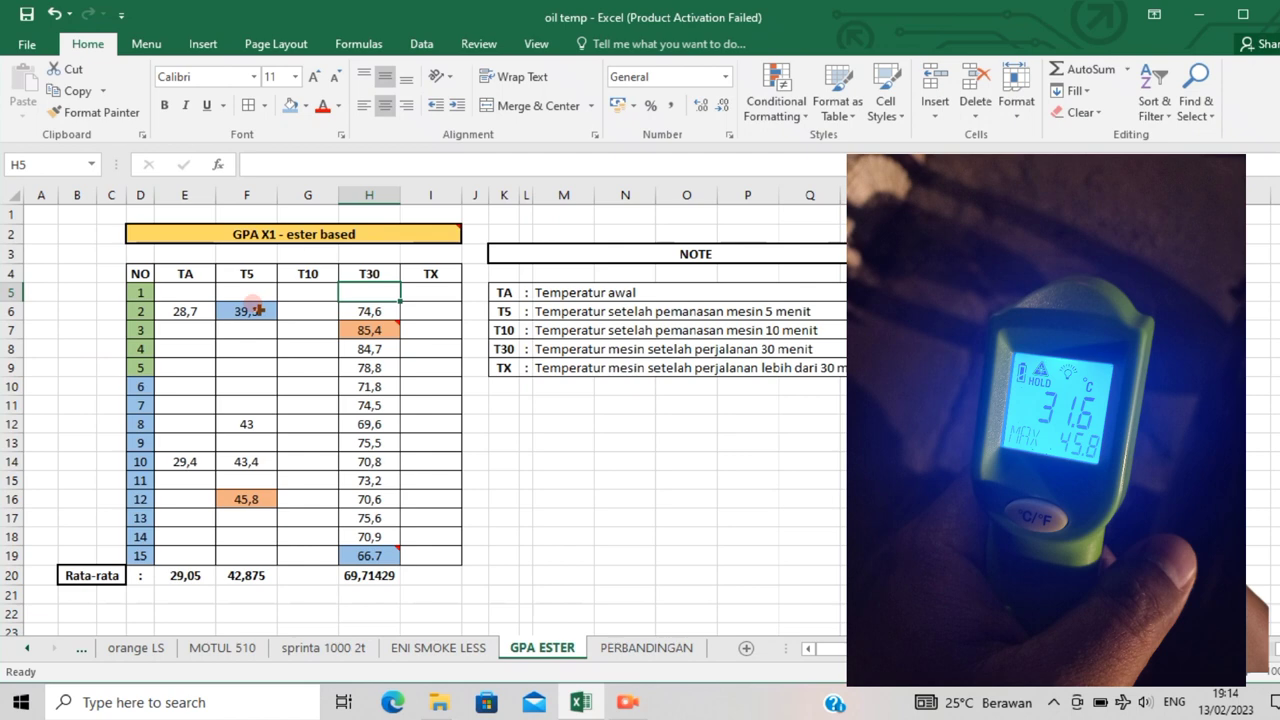
pyautogui.click(257, 502)
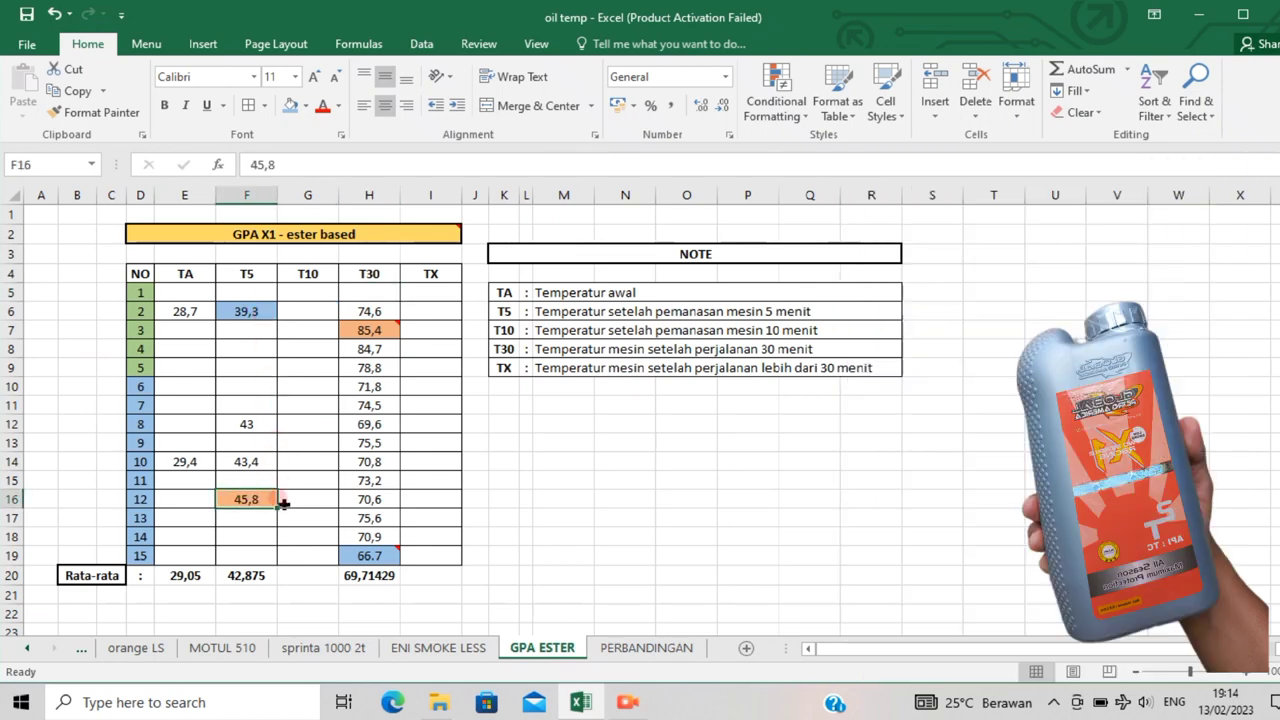
pyautogui.moveTo(380, 548)
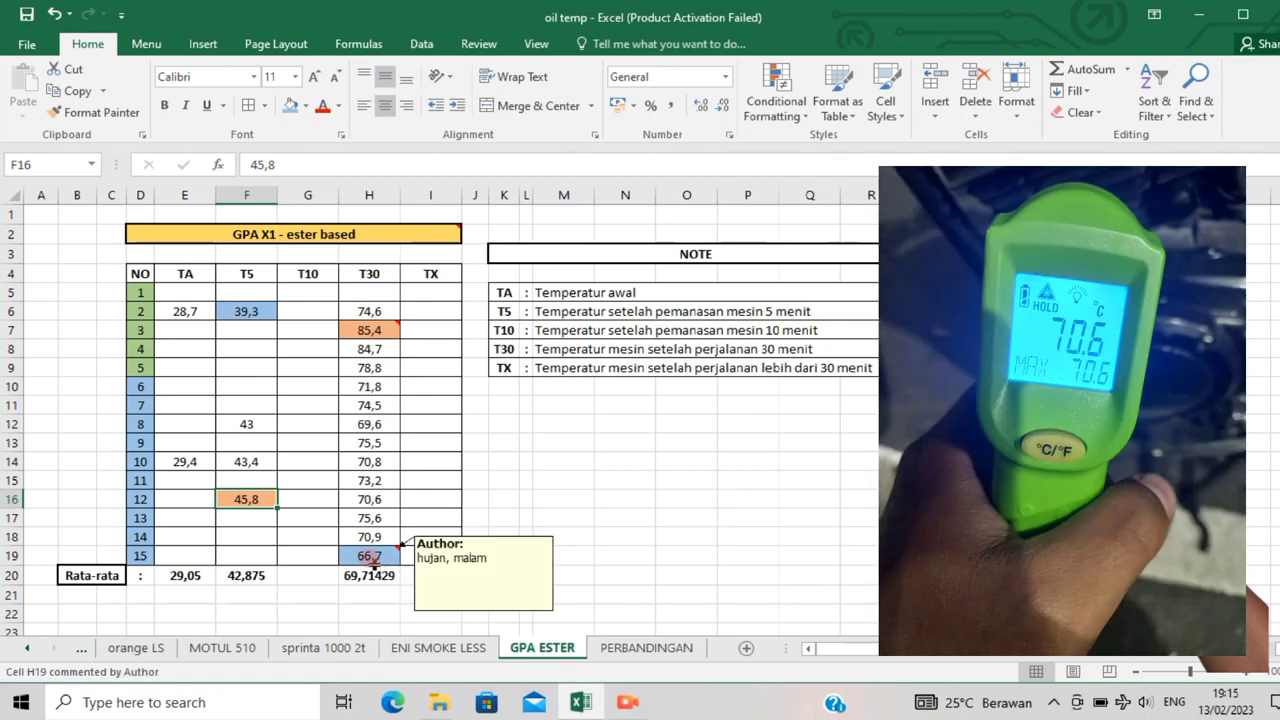
pyautogui.click(378, 327)
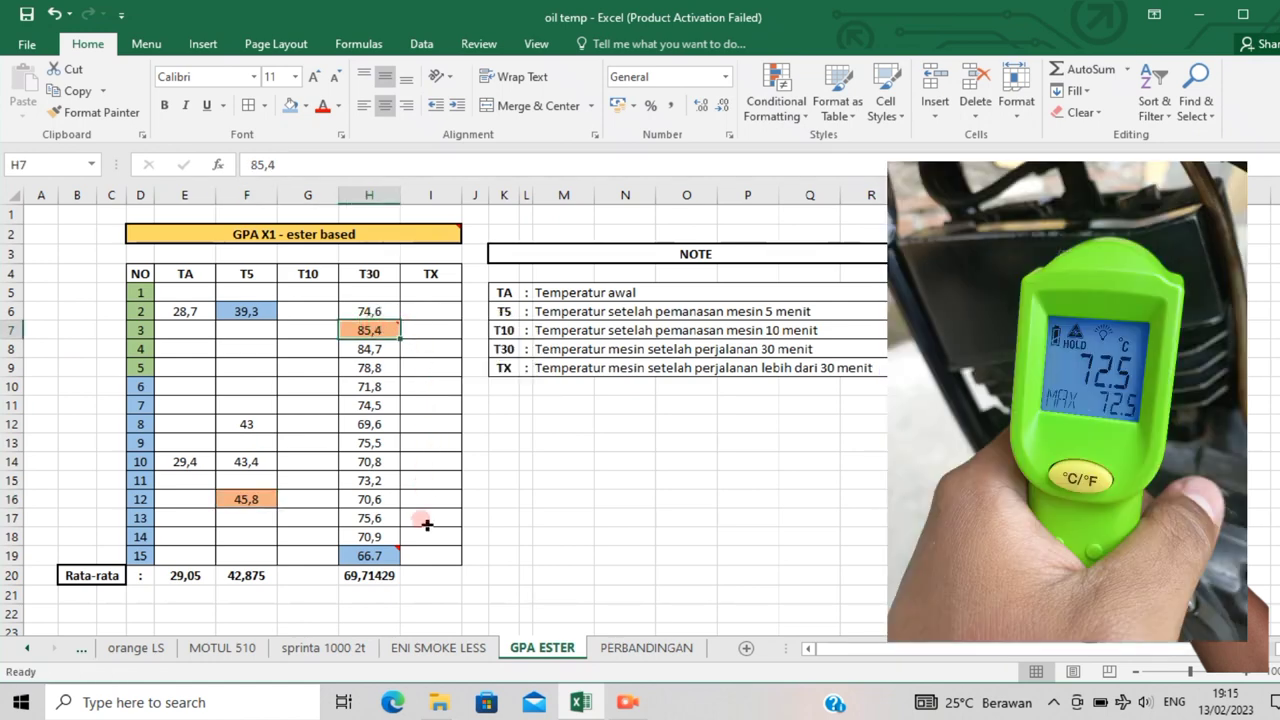
pyautogui.click(366, 575)
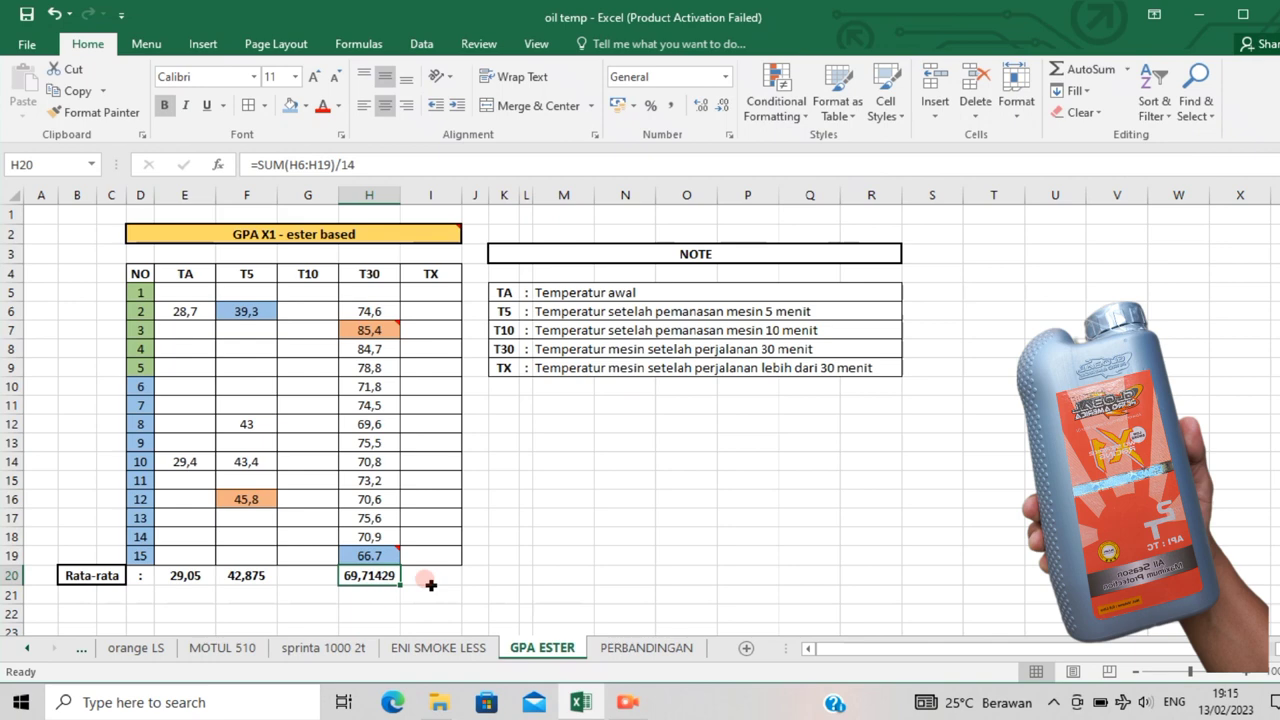
# - Check the T30 averages on the ENI SMOKE LESS, sprinta 1000 2t, MOTUL 510 and orange LS sheets
pyautogui.click(440, 648)
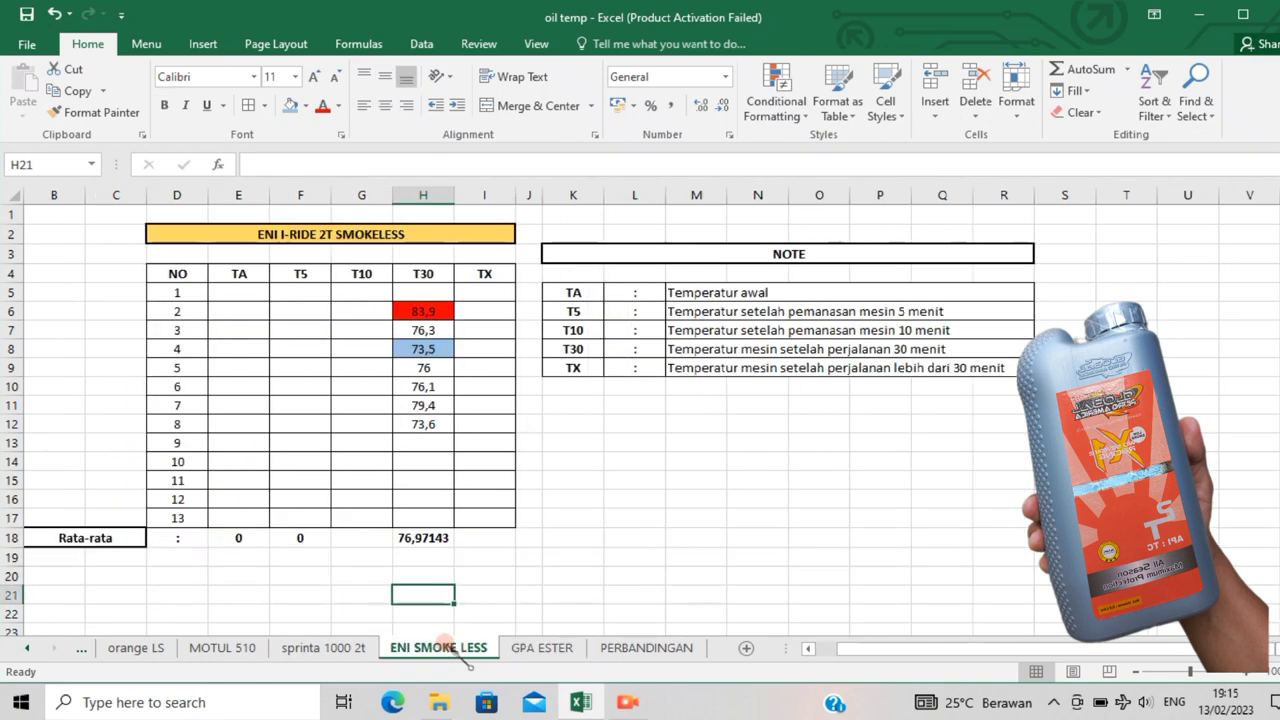
pyautogui.click(427, 531)
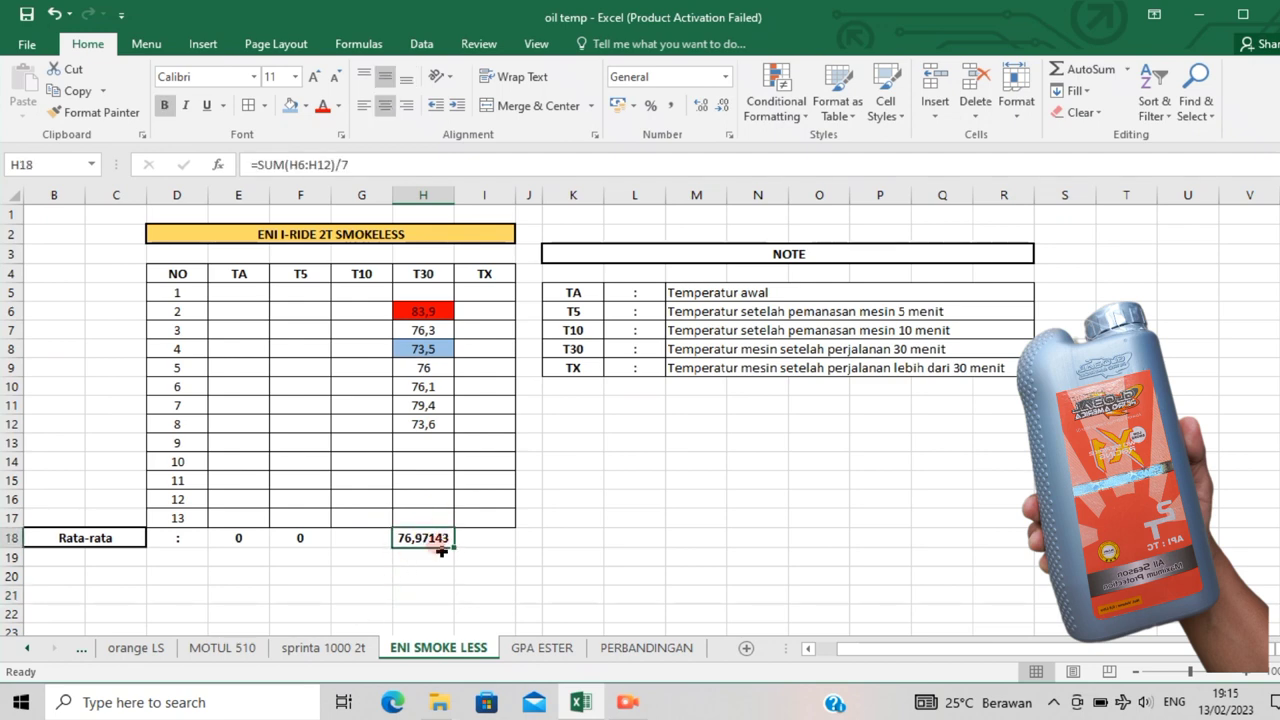
pyautogui.click(434, 550)
pyautogui.click(320, 648)
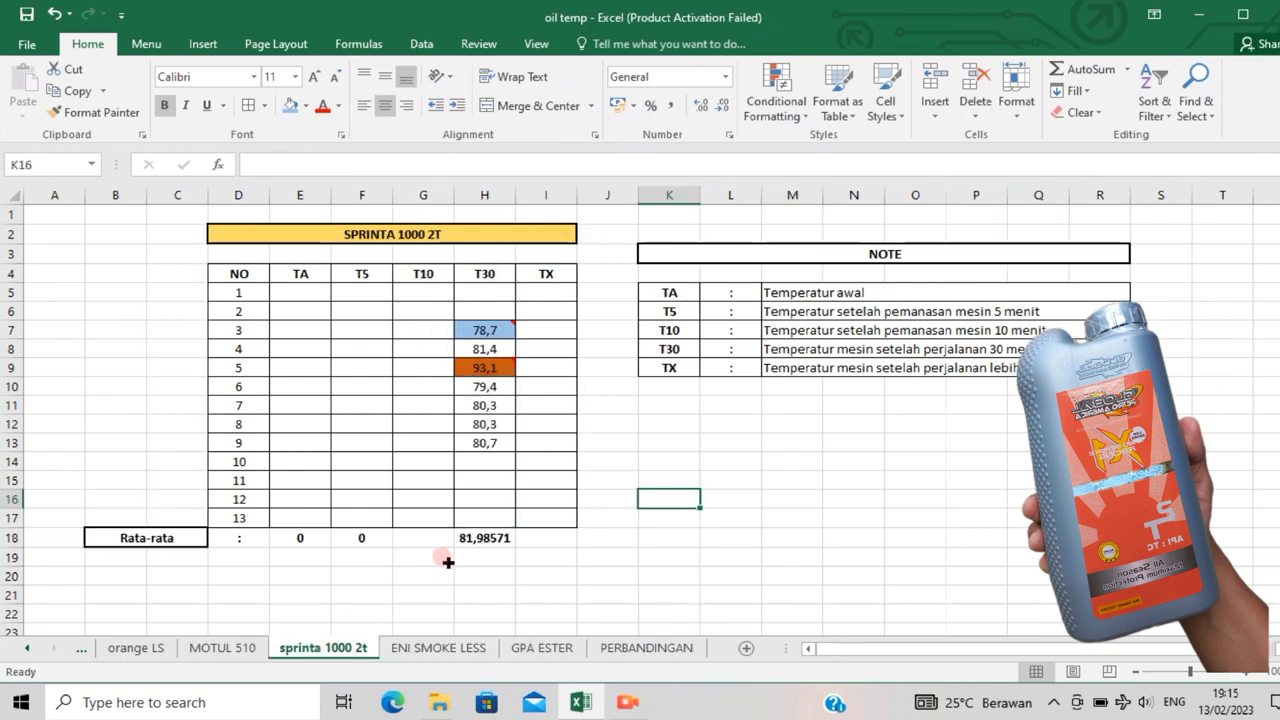
pyautogui.click(245, 648)
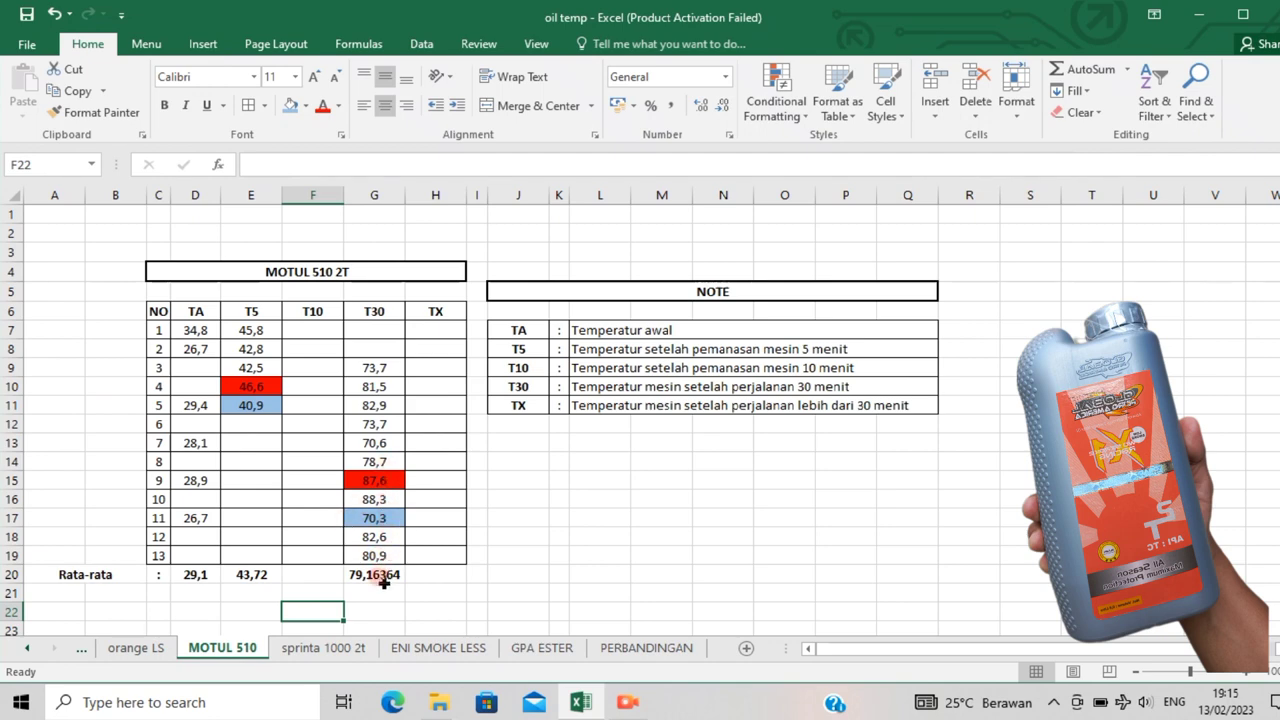
pyautogui.click(150, 650)
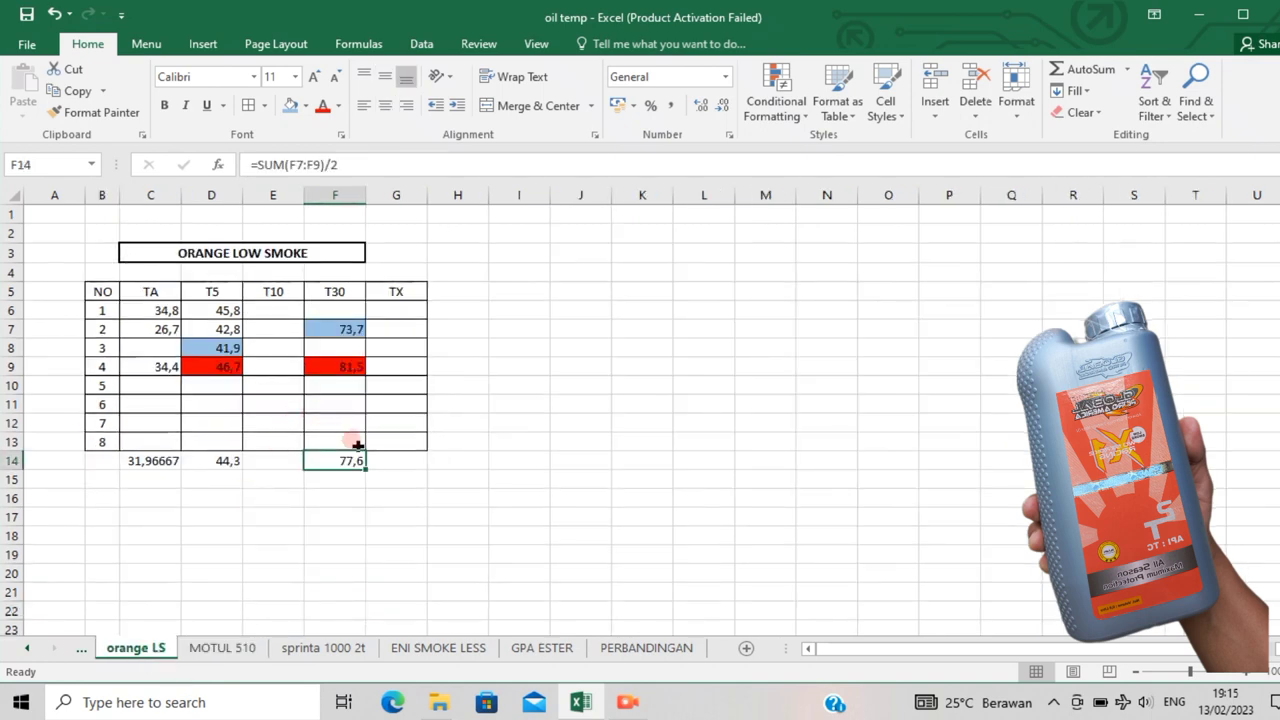
# - Return to the GPA ESTER sheet and inspect its T30 average again
pyautogui.click(545, 648)
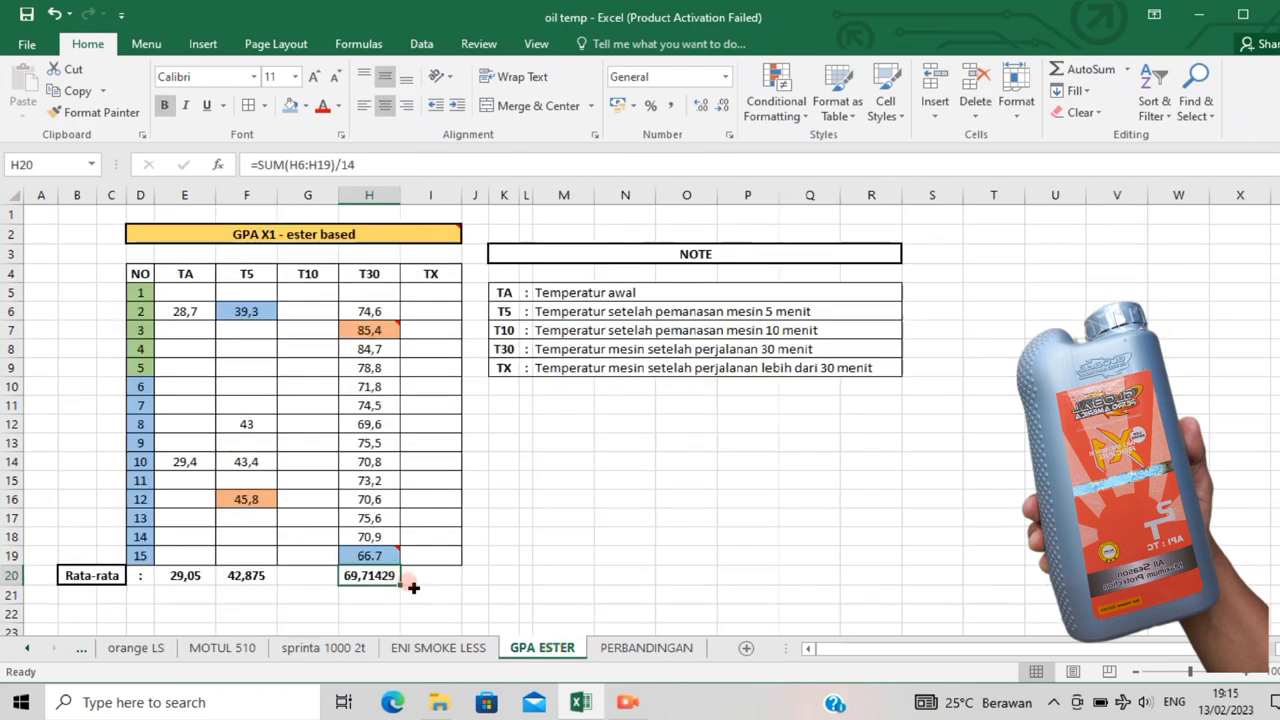
pyautogui.click(408, 591)
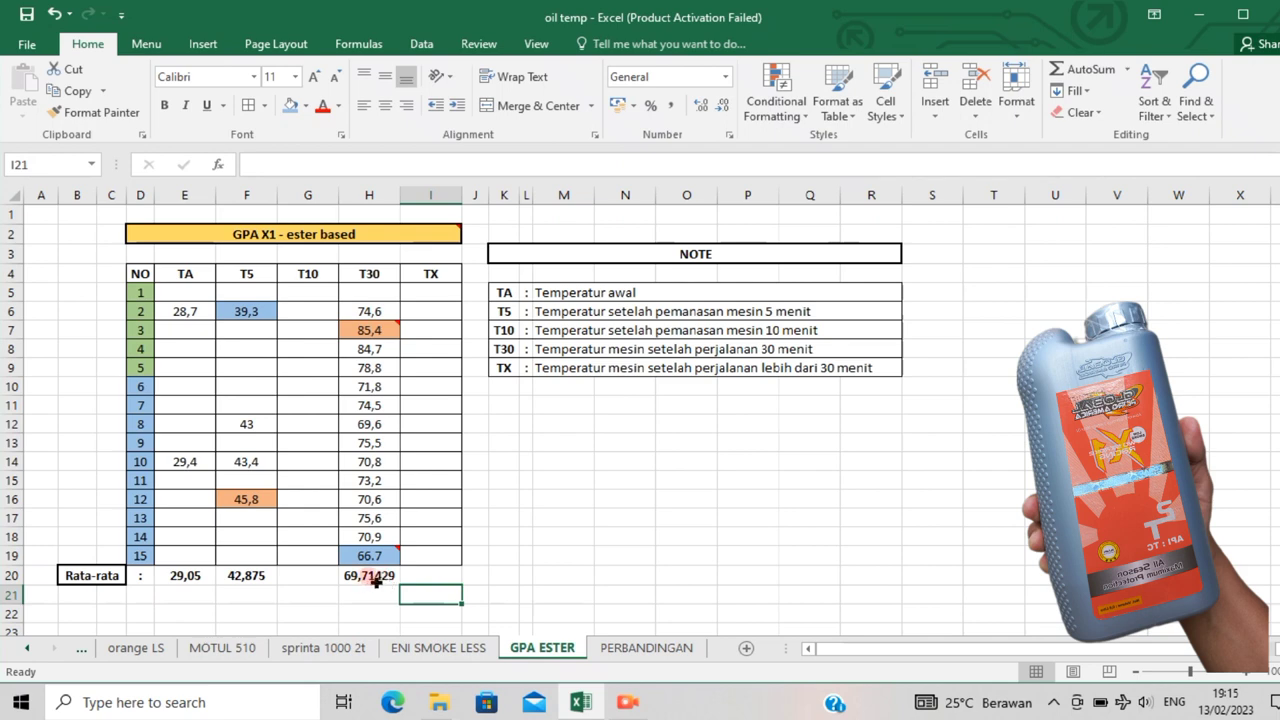
pyautogui.click(369, 576)
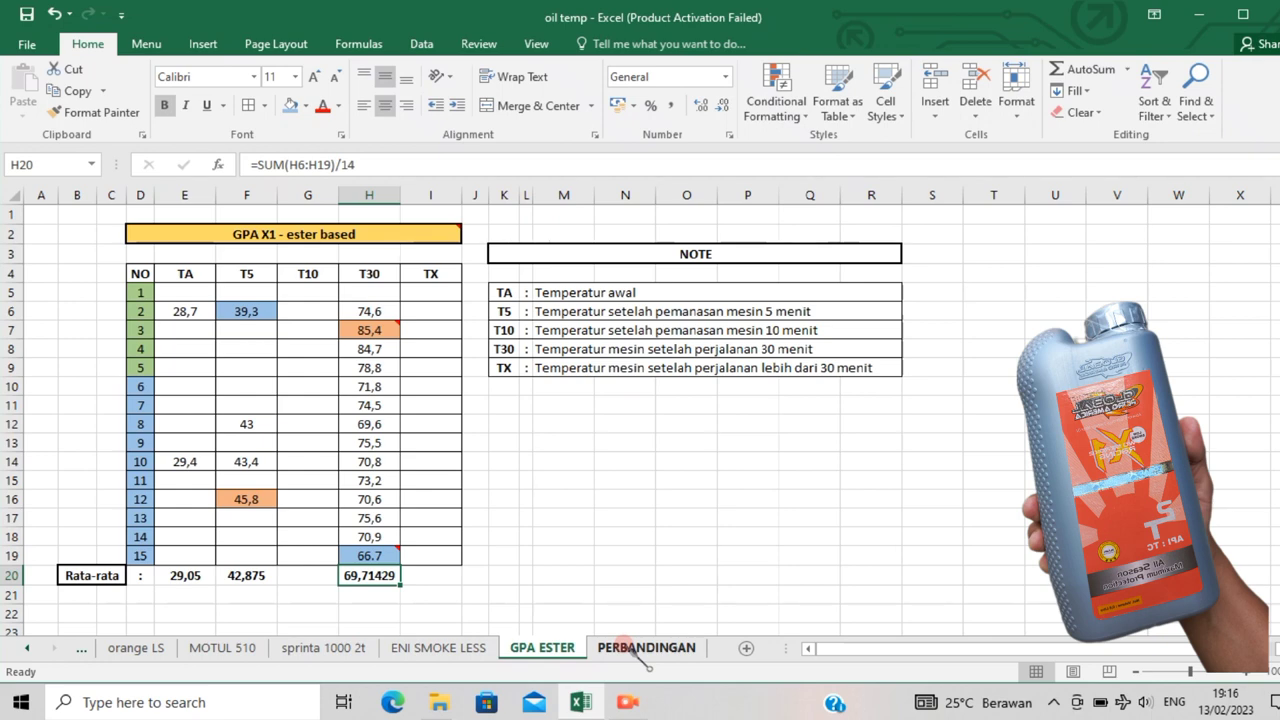
# - On the PERBANDINGAN sheet, set the NO value of the GPA X1 - Ester row to 8
pyautogui.click(634, 648)
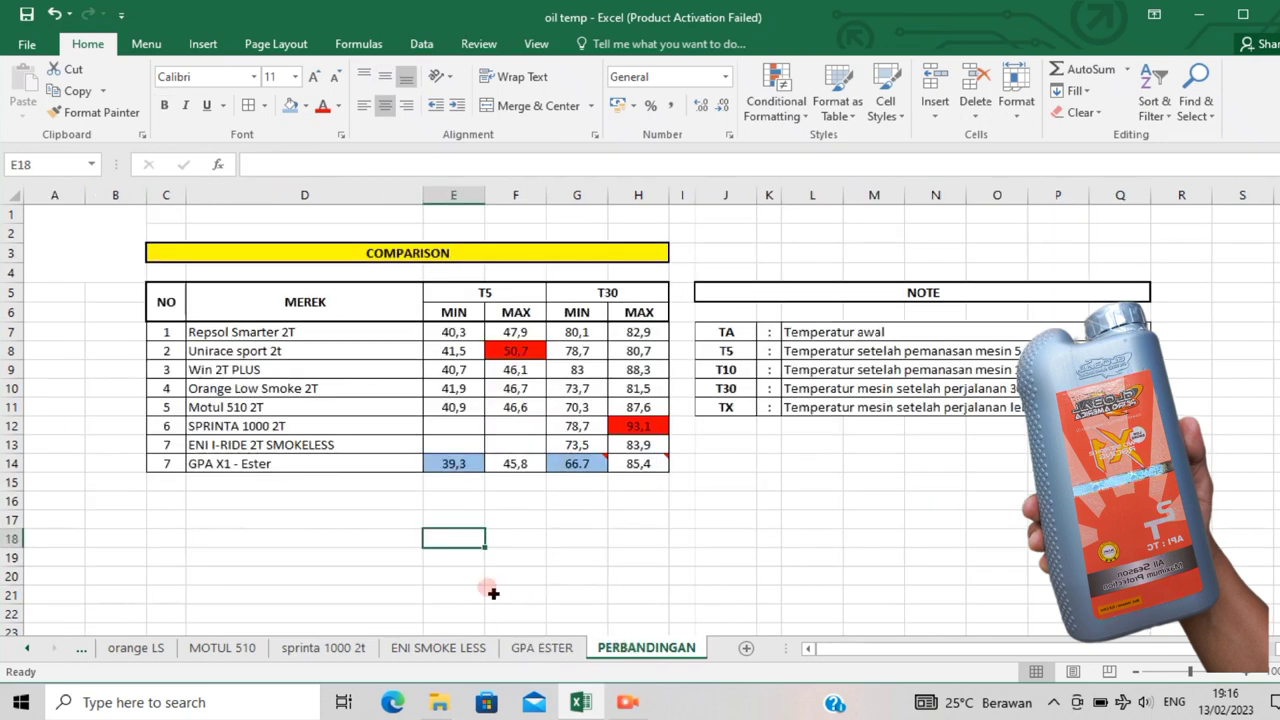
pyautogui.click(492, 593)
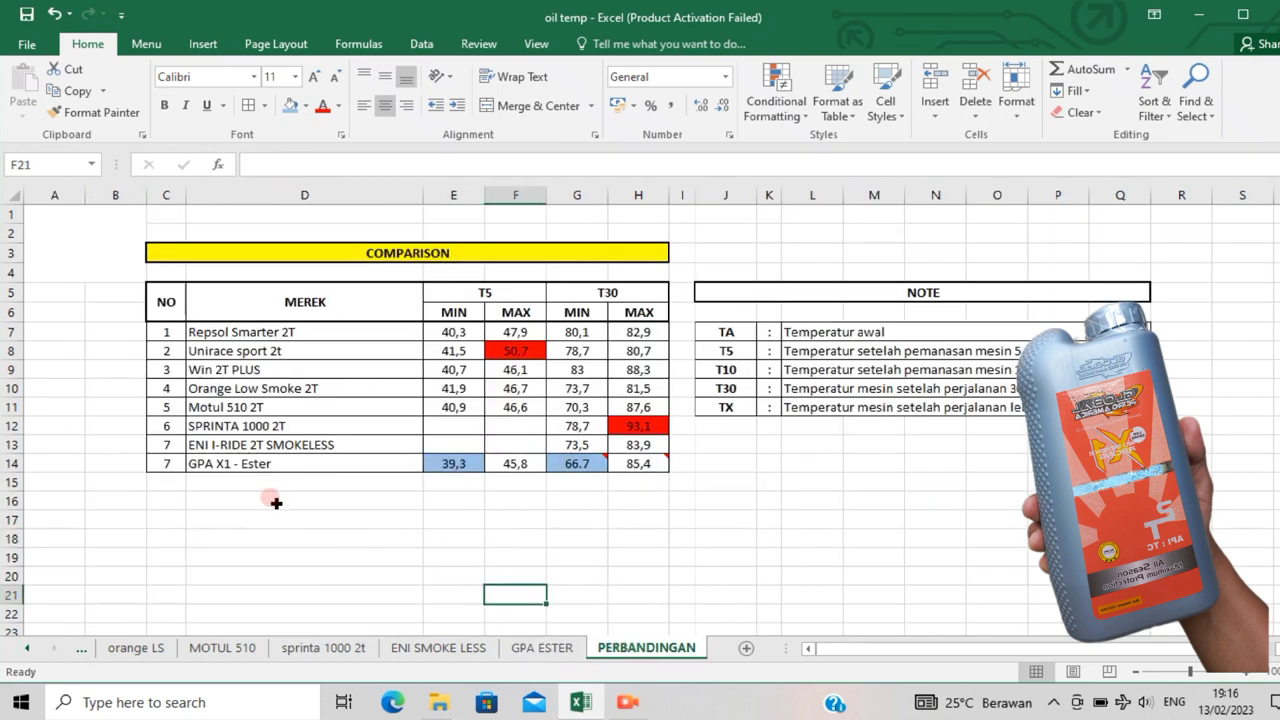
pyautogui.click(344, 460)
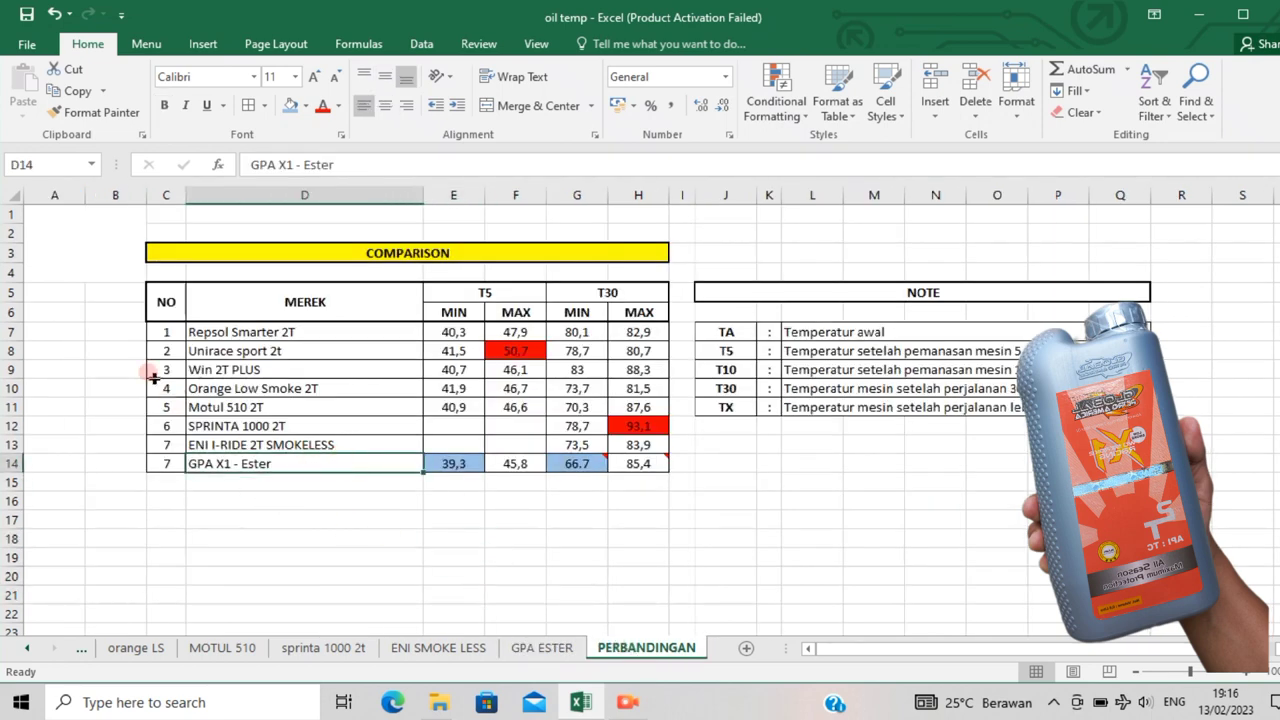
pyautogui.click(170, 463)
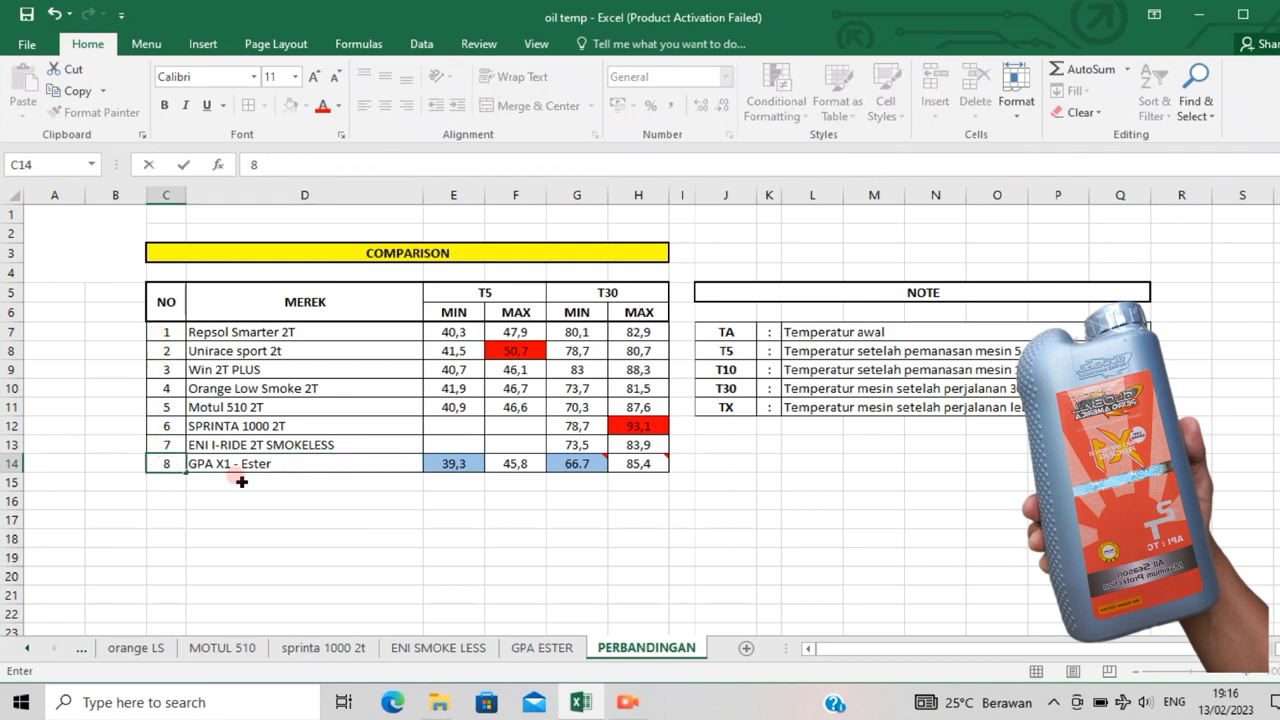
pyautogui.moveTo(243, 480); pyautogui.dragTo(341, 493)
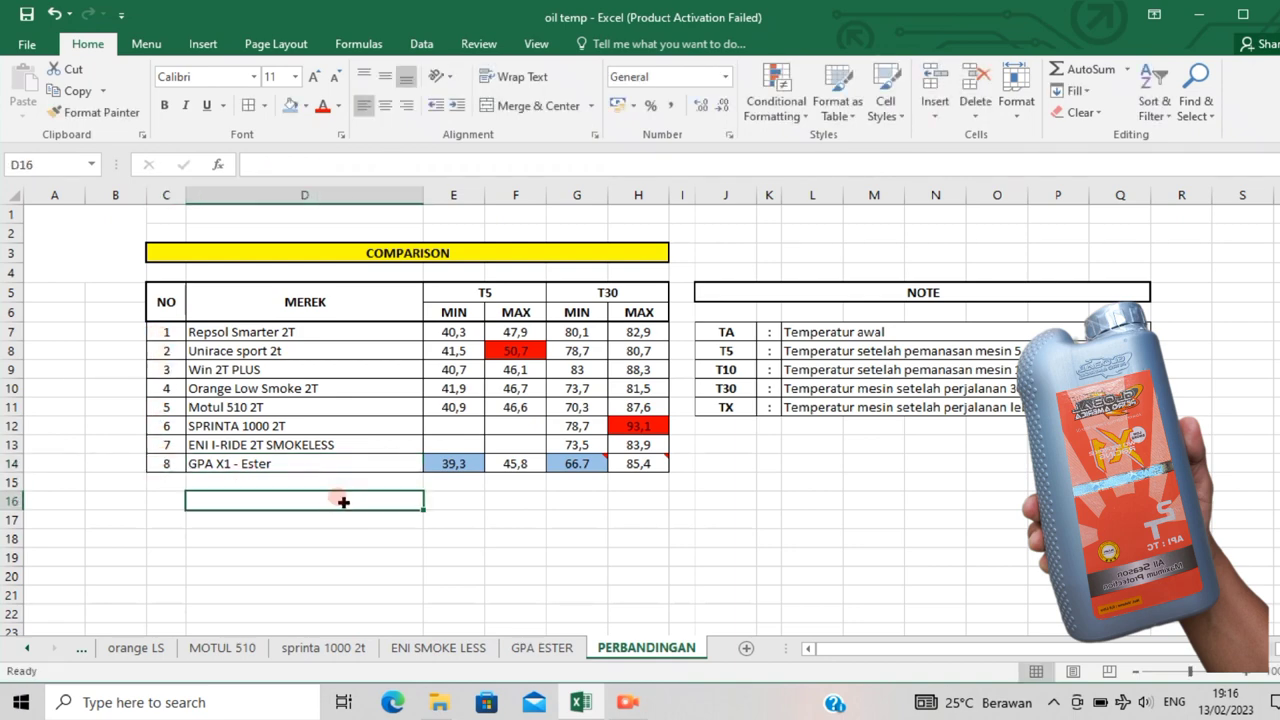
# - Examine the GPA X1 - Ester row in the comparison table along with the T5 and T30 column groups
pyautogui.click(481, 483)
pyautogui.click(352, 462)
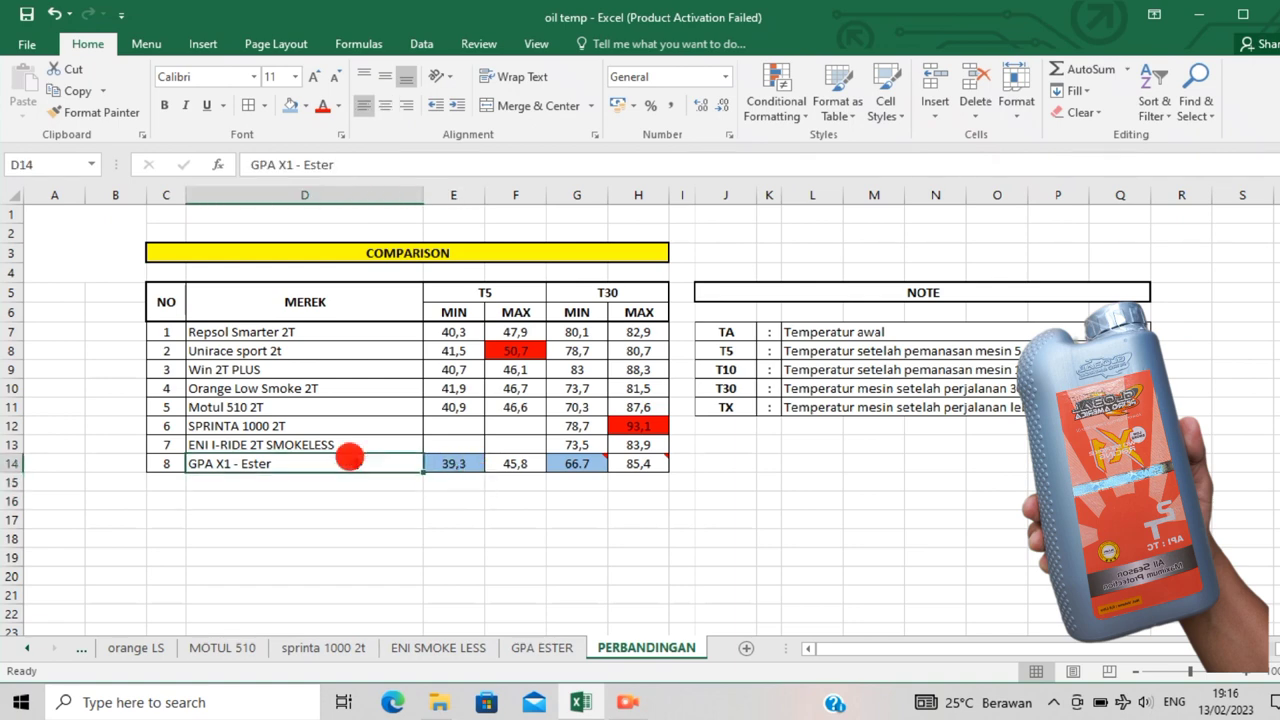
pyautogui.click(440, 463)
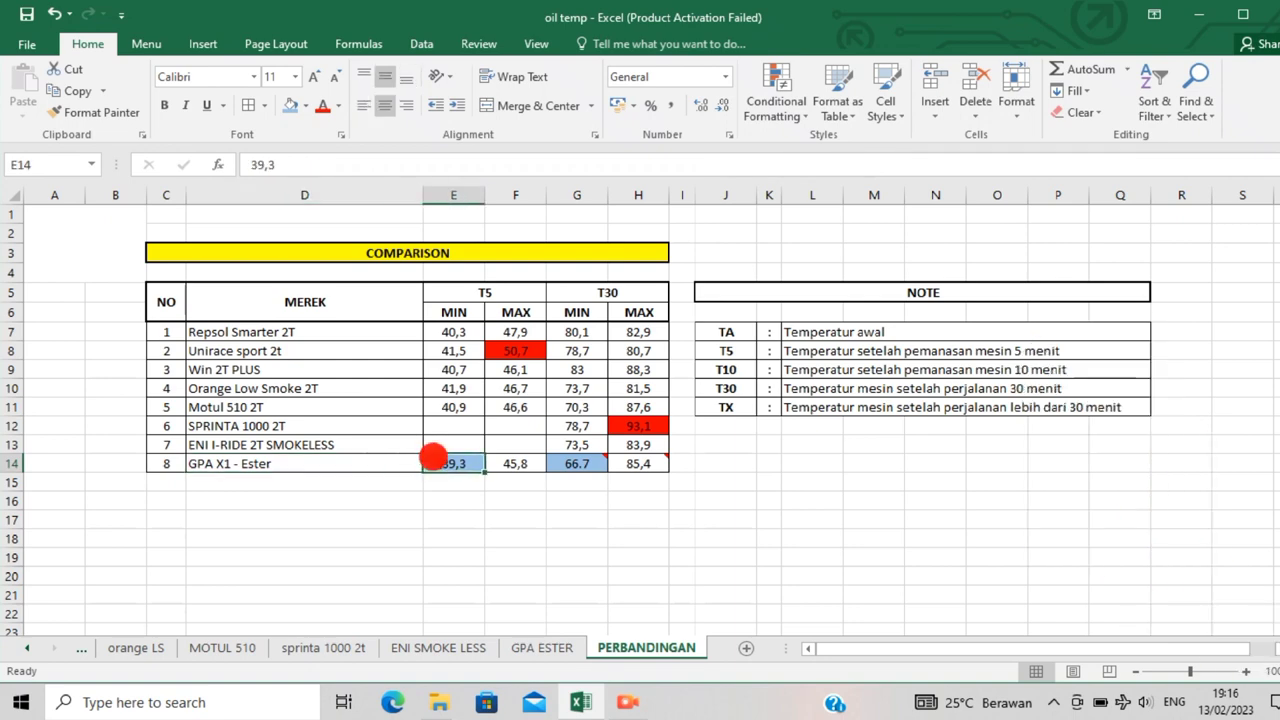
pyautogui.click(492, 290)
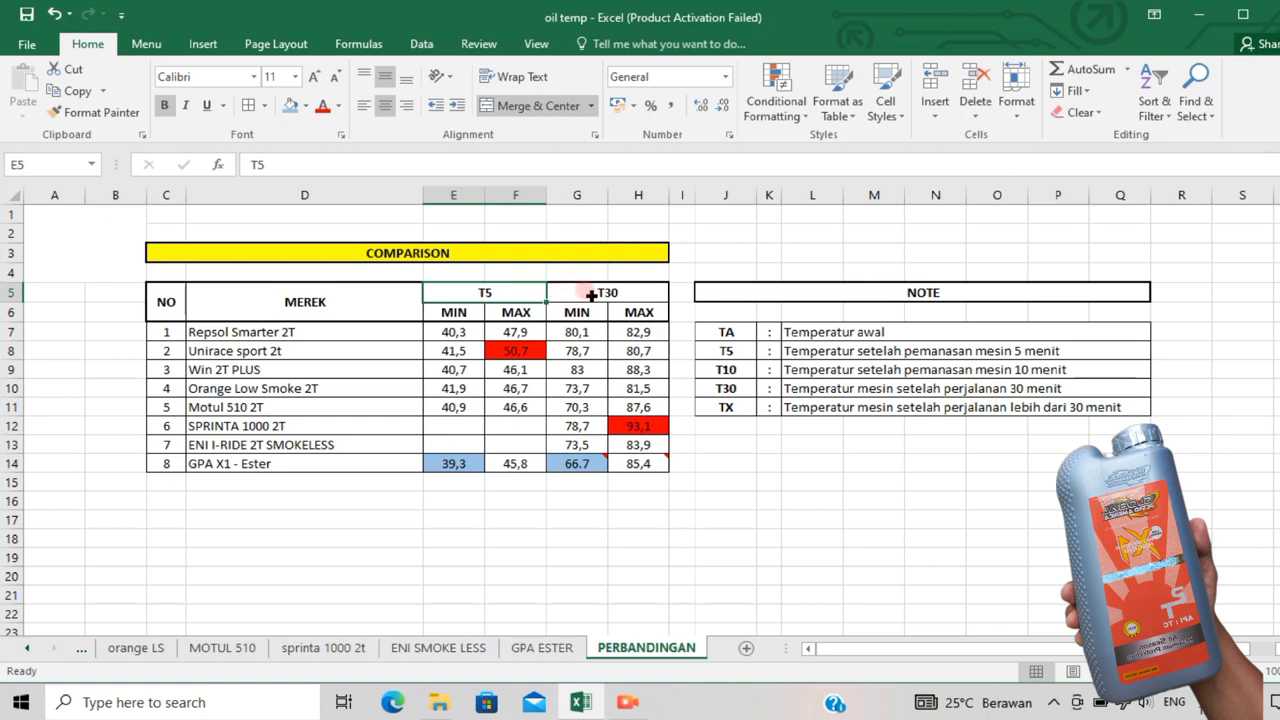
pyautogui.click(585, 290)
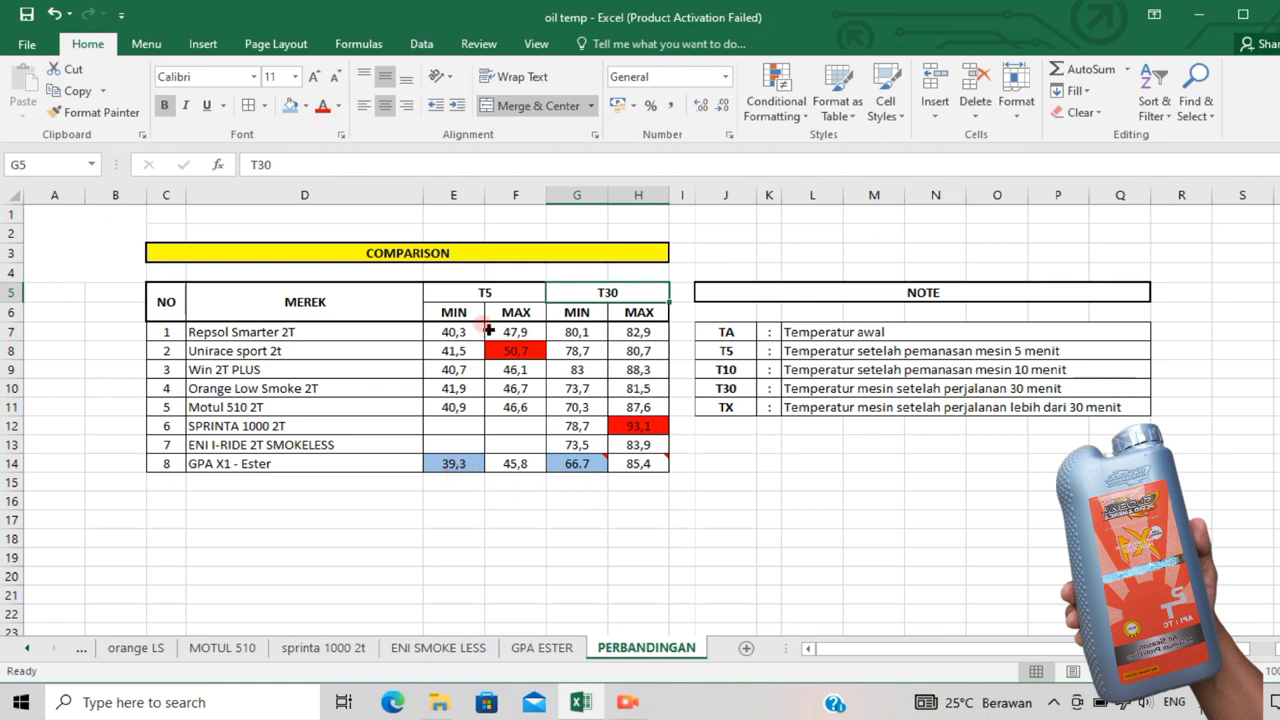
# - Compare the minimum temperatures of GPA X1 - Ester with the T30 minimums of Motul 510 2T and Orange Low Smoke 2T, including the cell comment
pyautogui.click(436, 462)
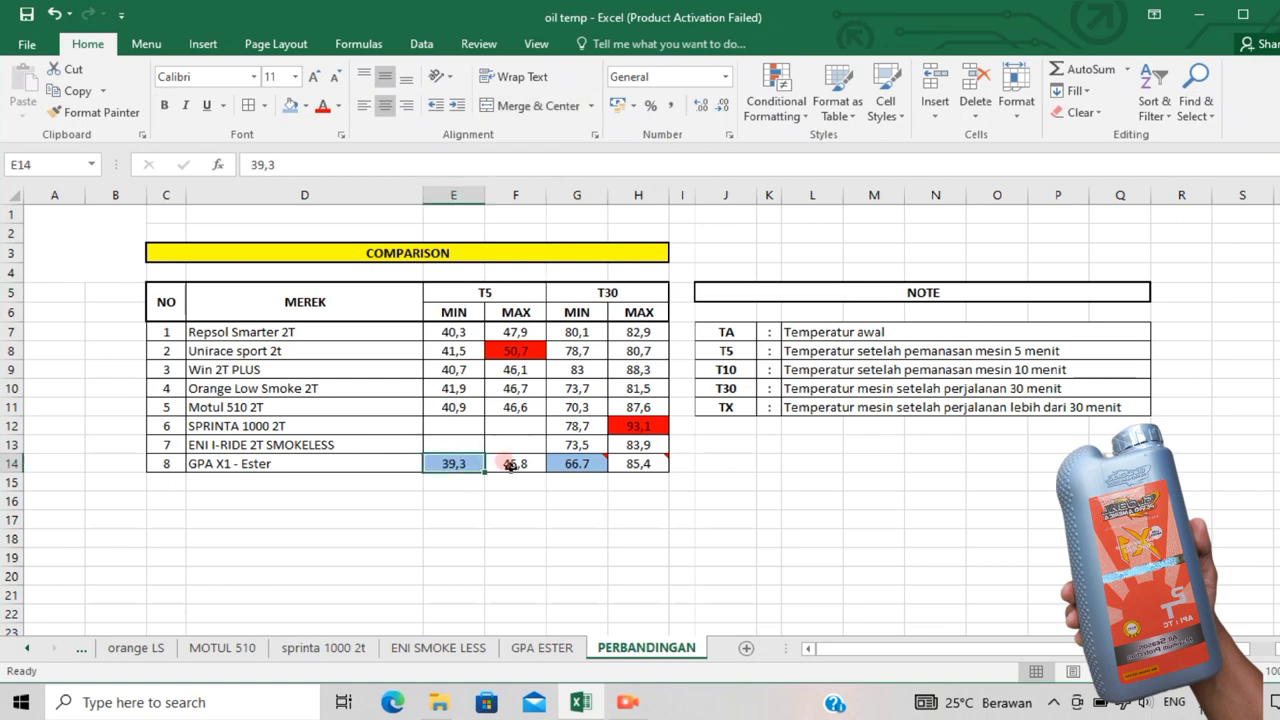
pyautogui.click(569, 463)
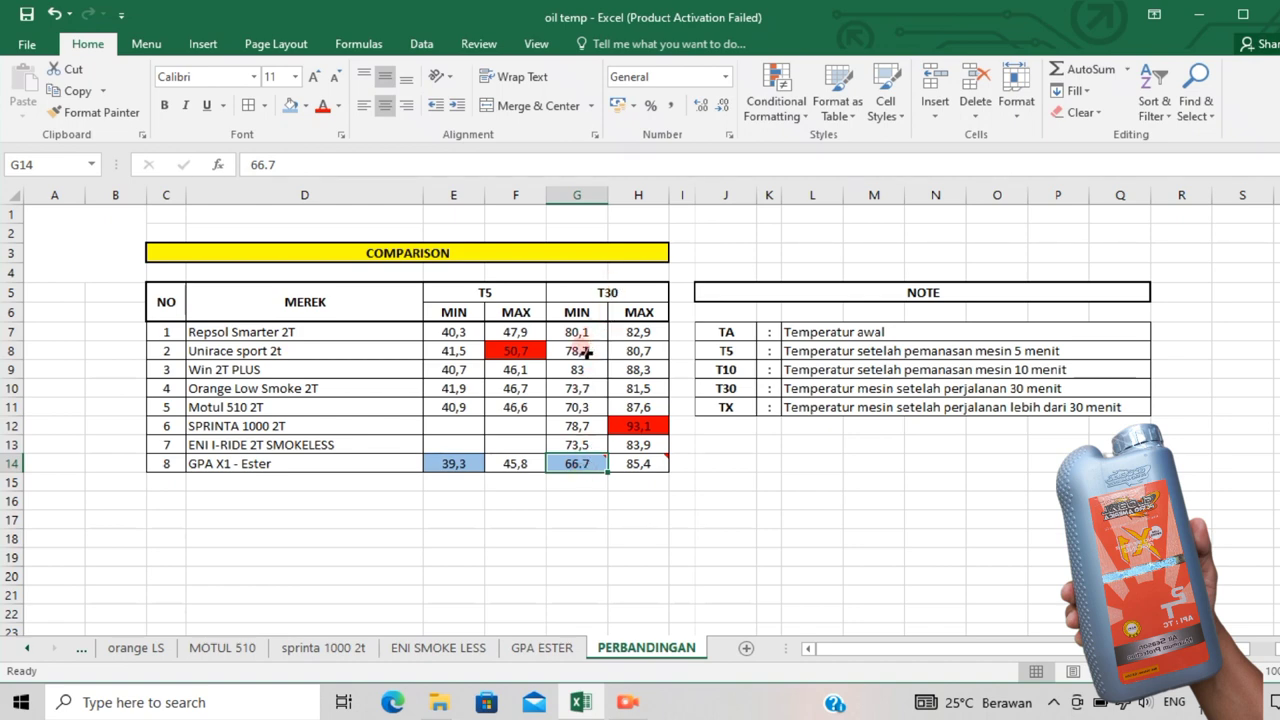
pyautogui.click(570, 402)
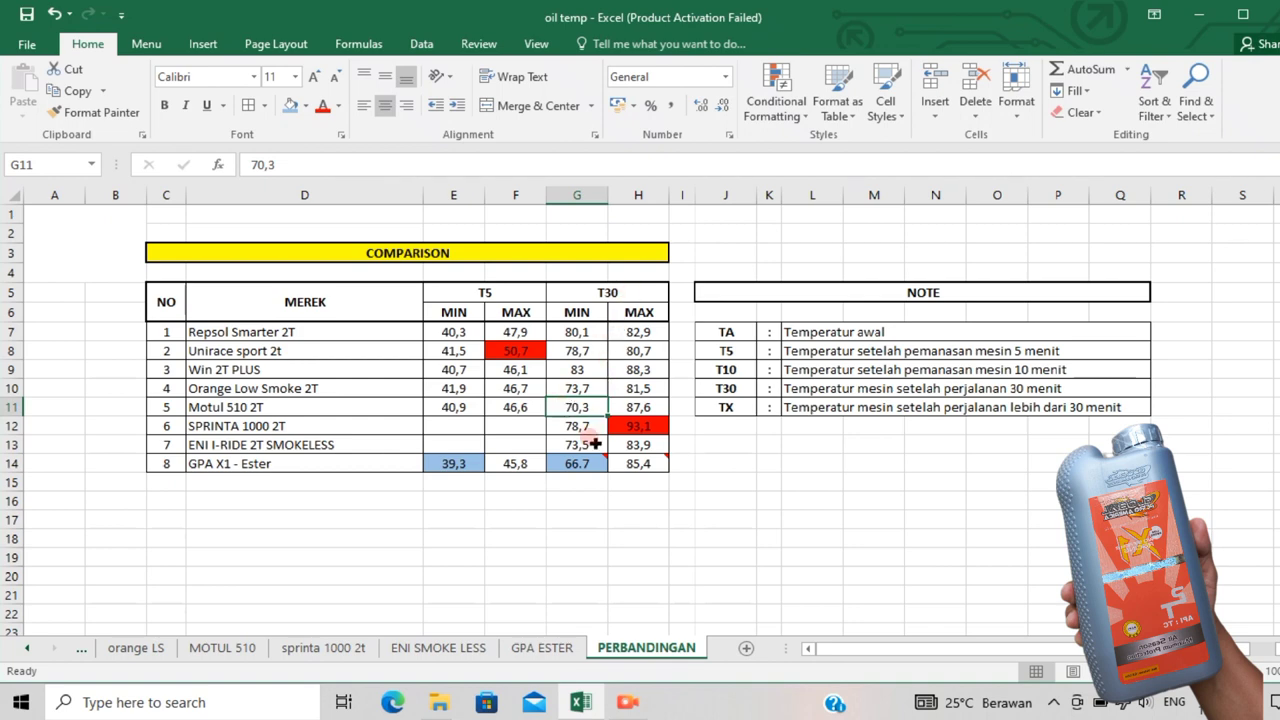
pyautogui.click(260, 401)
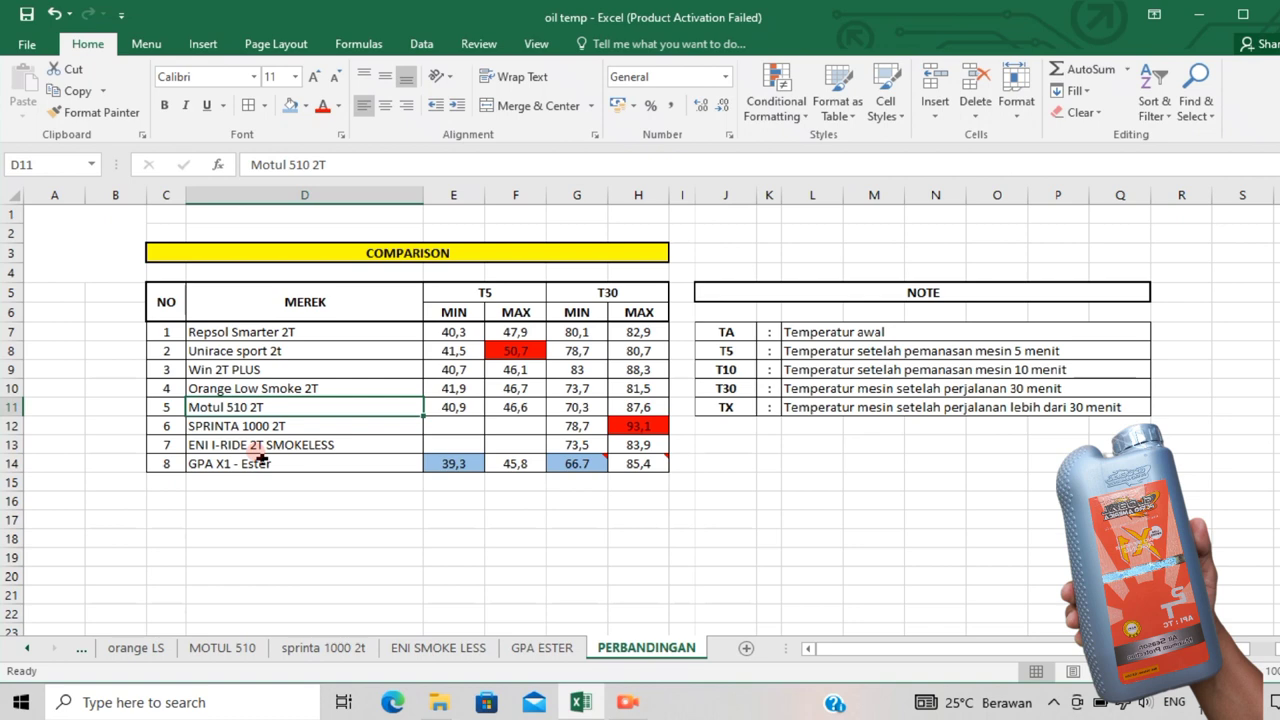
pyautogui.click(260, 458)
pyautogui.moveTo(568, 465)
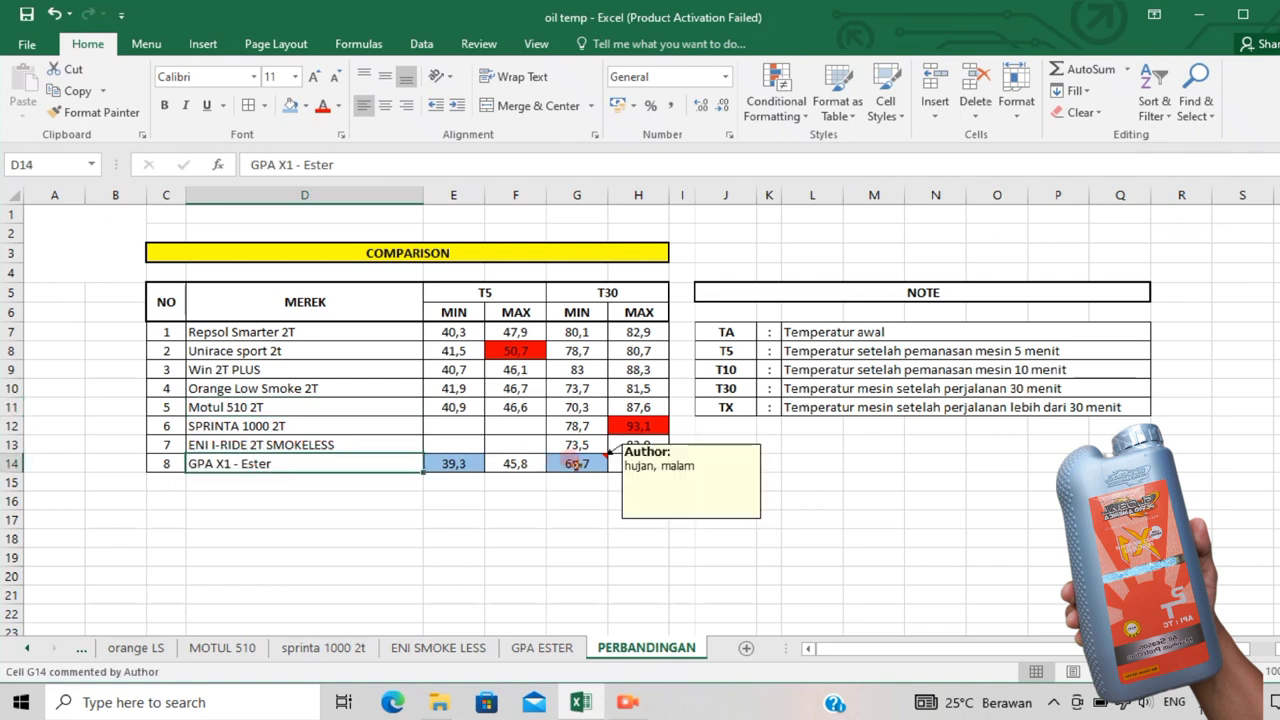
pyautogui.click(571, 386)
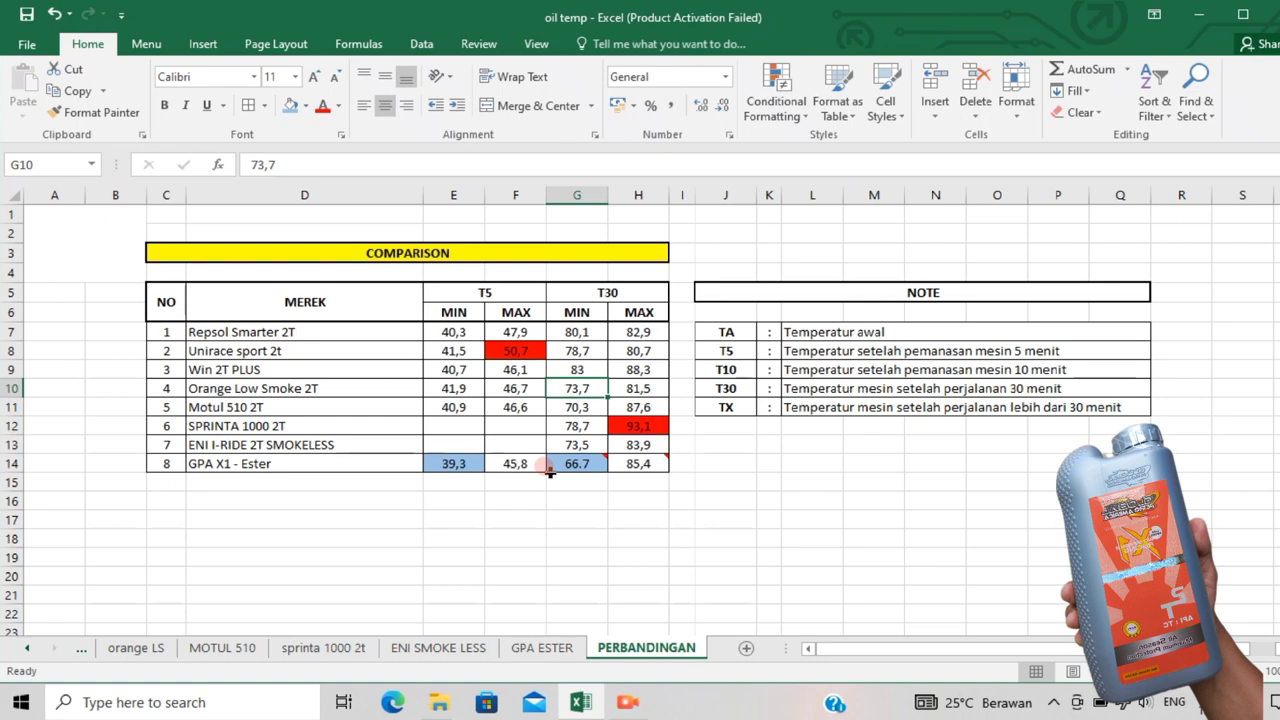
pyautogui.click(466, 531)
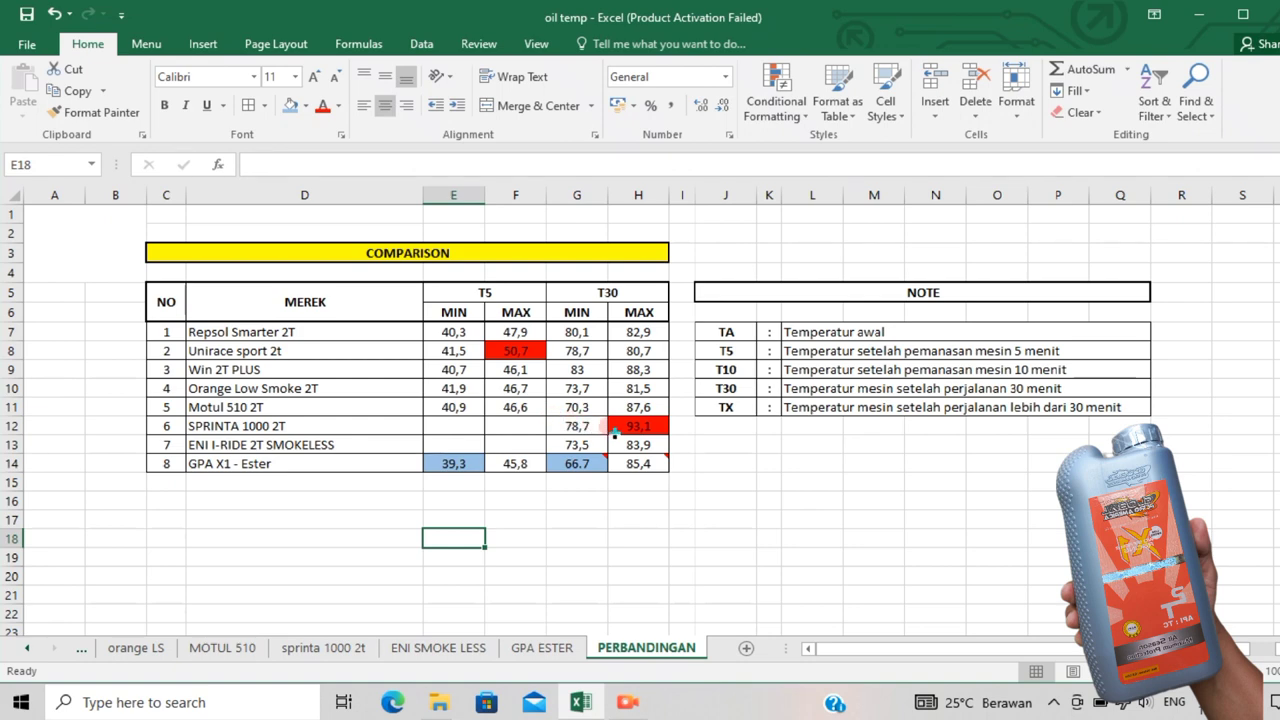
# - Compare the T30 maximum of GPA X1 - Ester with that of SPRINTA 1000 2T and read the SPRINTA cell's comment
pyautogui.click(624, 463)
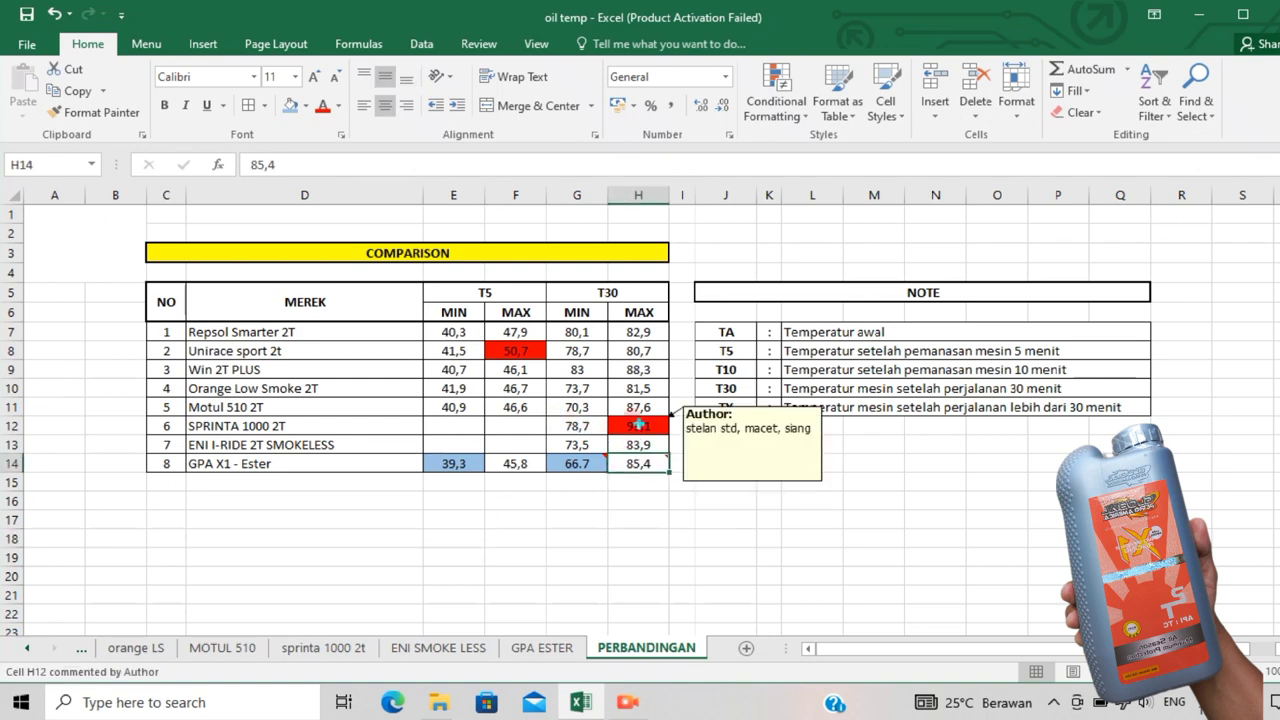
pyautogui.click(632, 420)
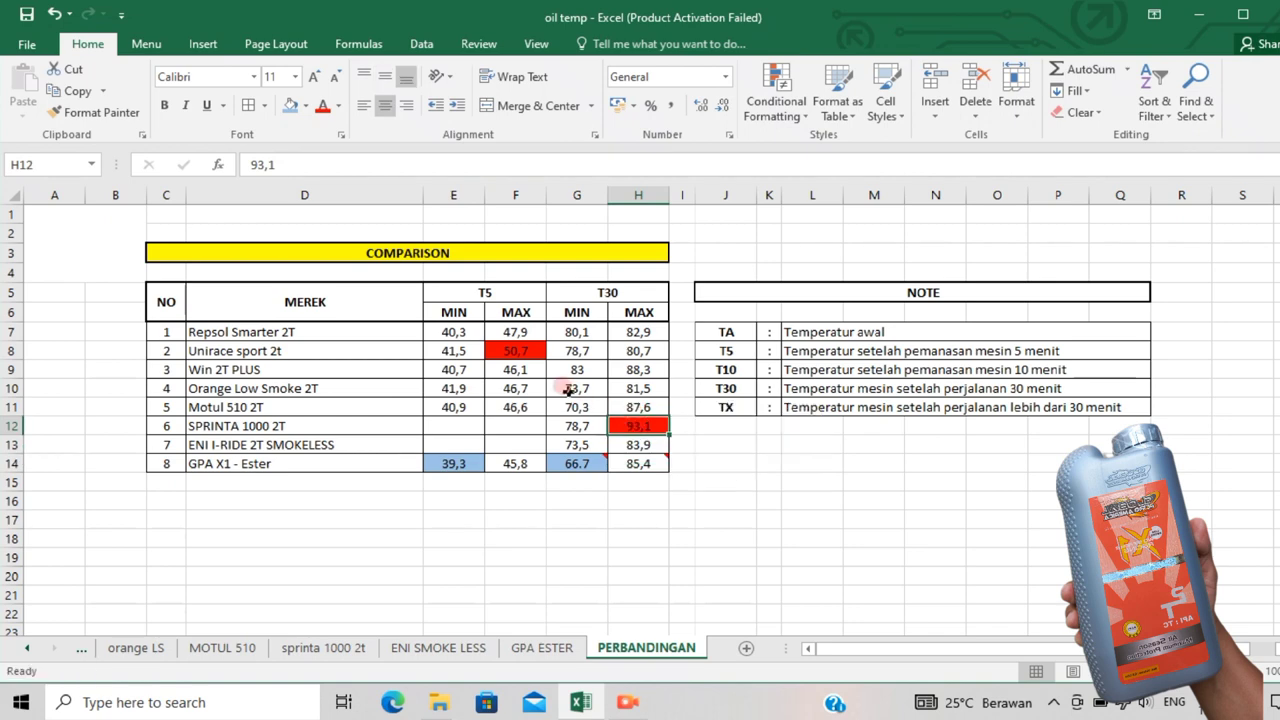
# - Examine the T5 maximums, comparing the red-highlighted Unirace sport 2t value with the GPA X1 - Ester row
pyautogui.click(485, 293)
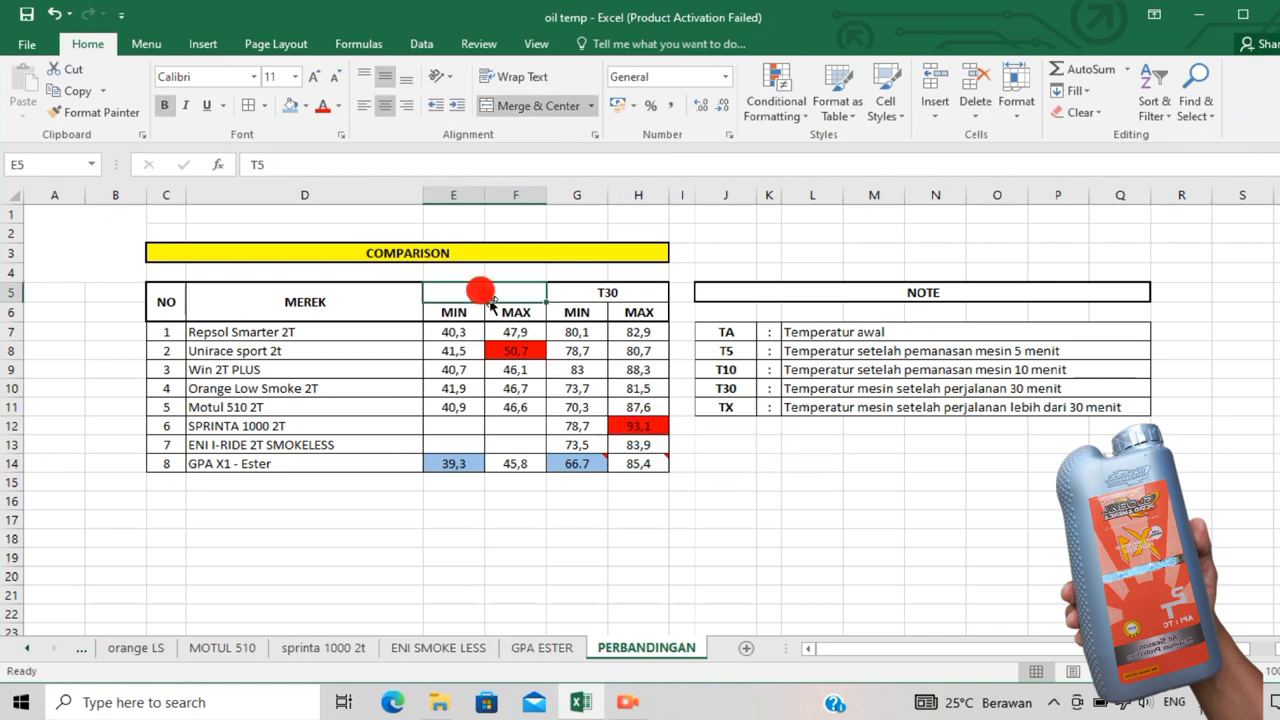
pyautogui.click(510, 347)
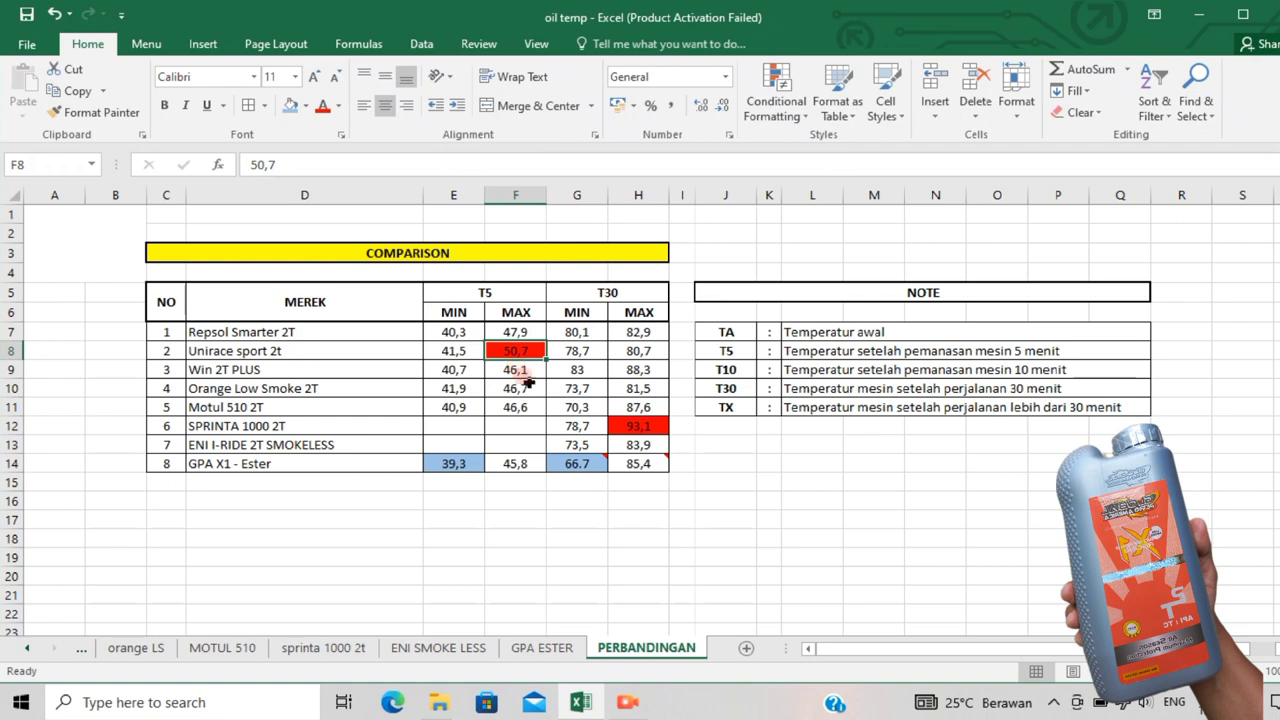
pyautogui.click(528, 477)
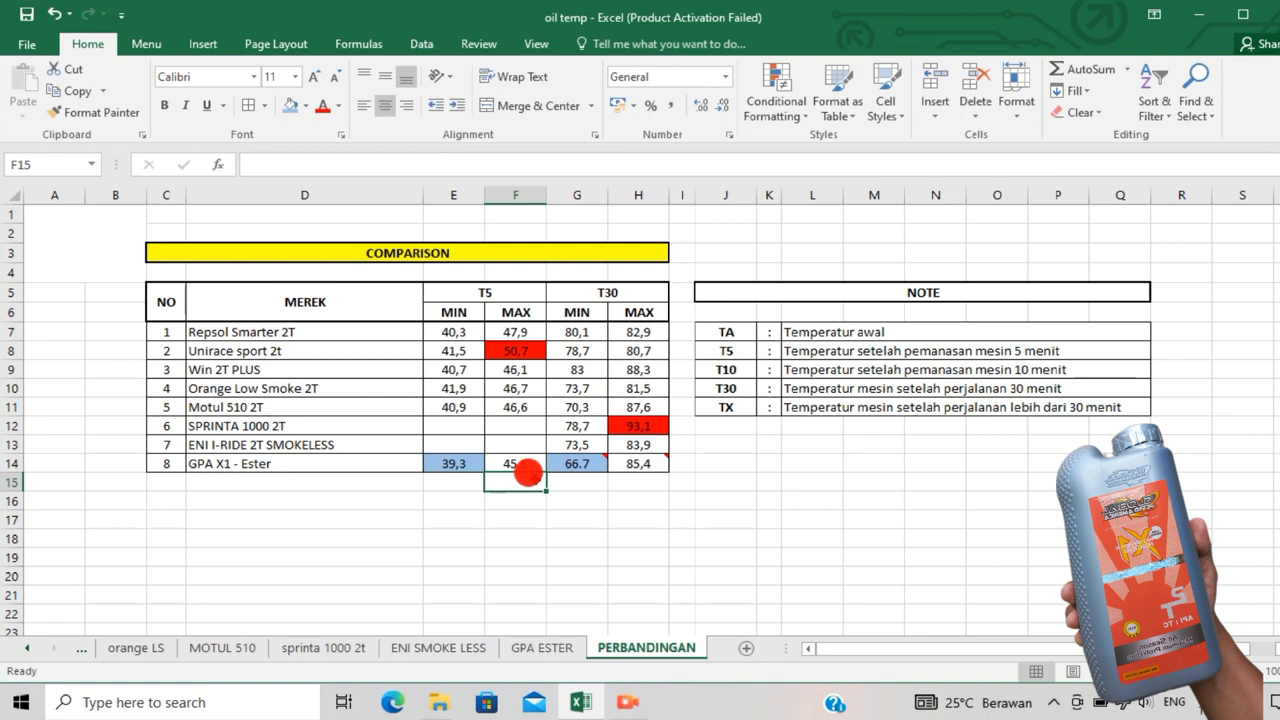
pyautogui.click(522, 502)
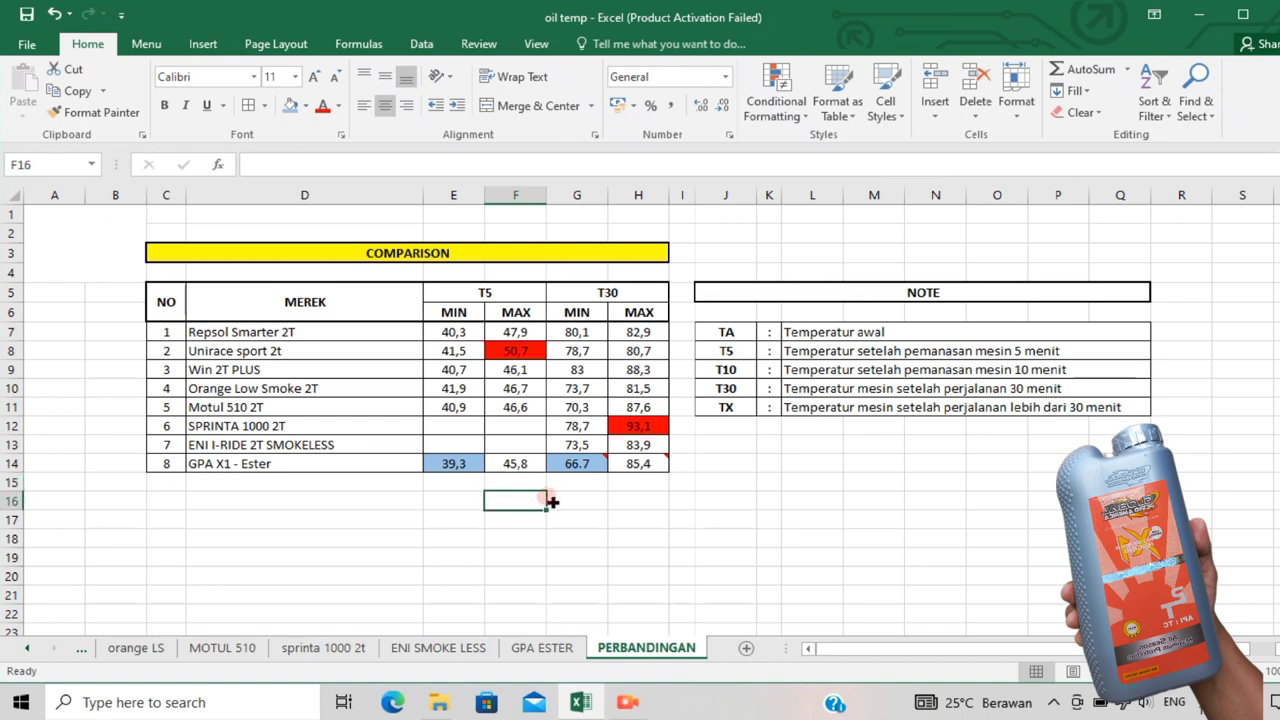
# - Return to the T30 maximum cell of the GPA X1 - Ester row
pyautogui.click(549, 498)
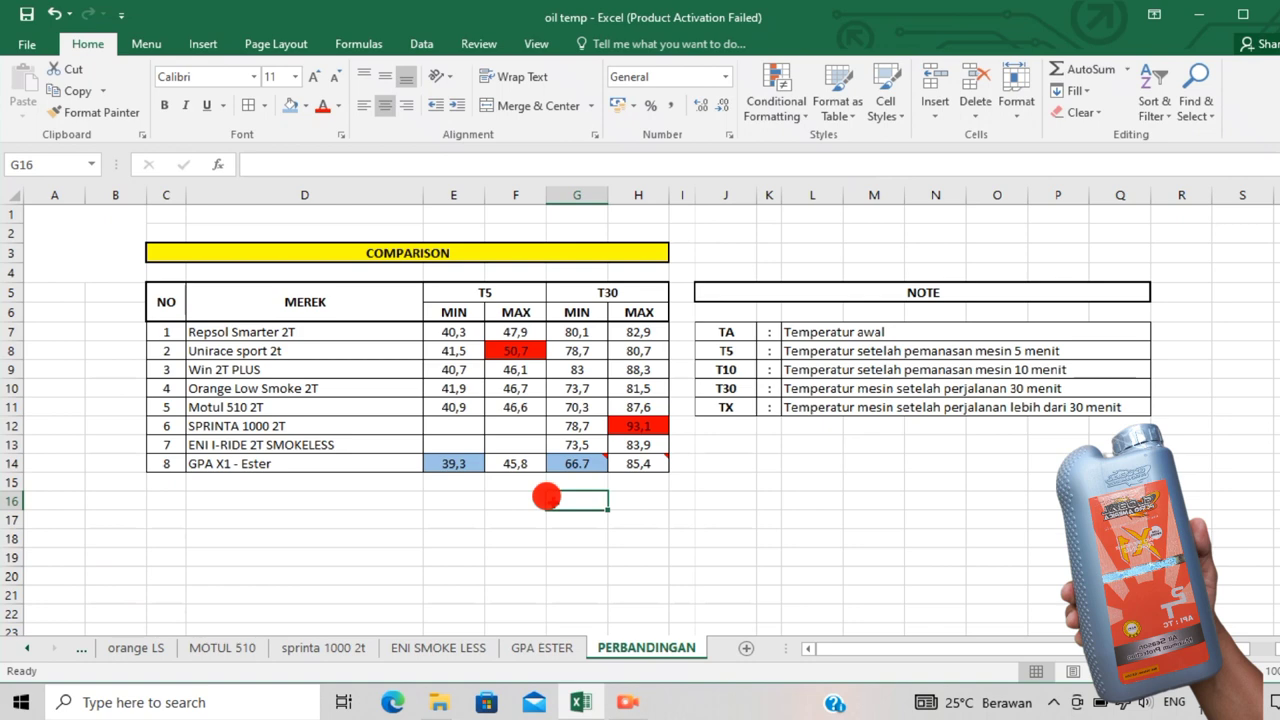
pyautogui.press('Up')
pyautogui.press('Up')
pyautogui.press('Right')
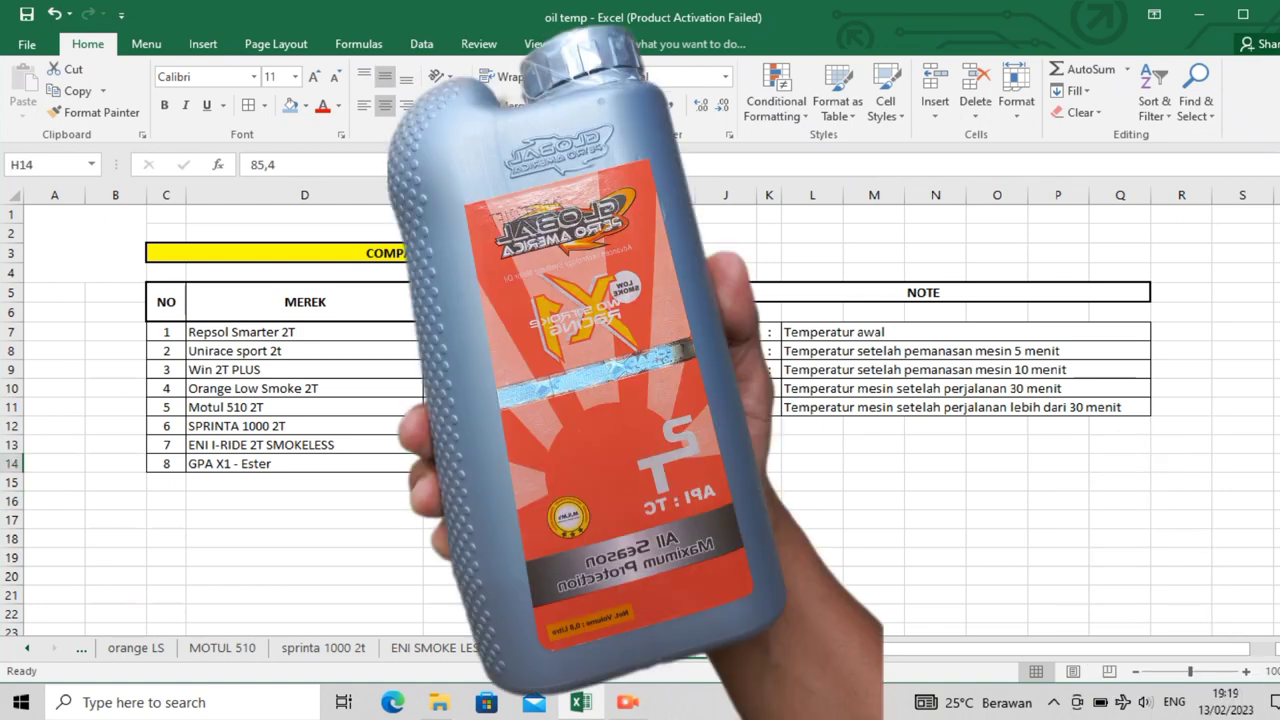